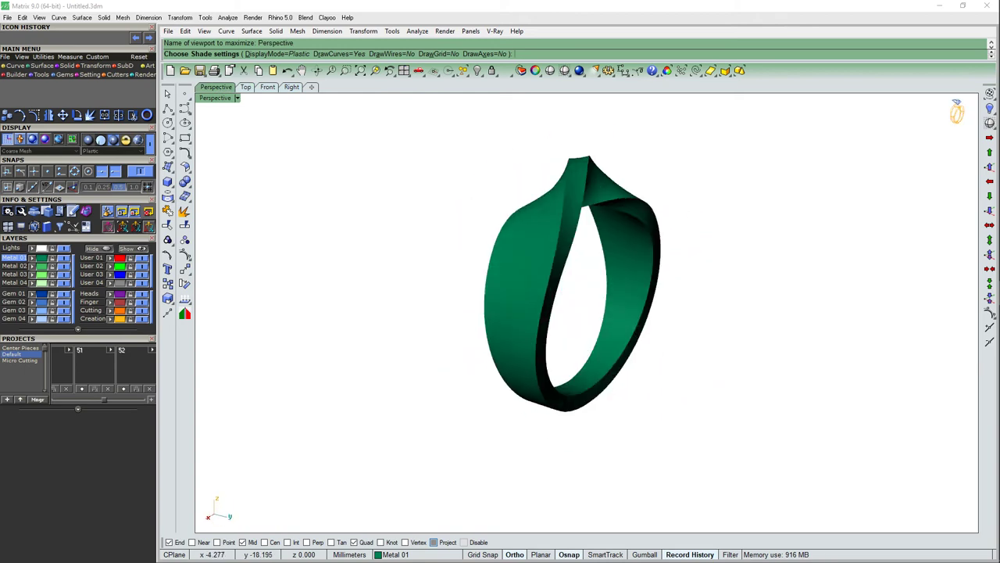
Step: Delete the finished green ring and switch to the Top/Front/Right/Perspective four-view layout
{"action": "key", "text": "Delete"}
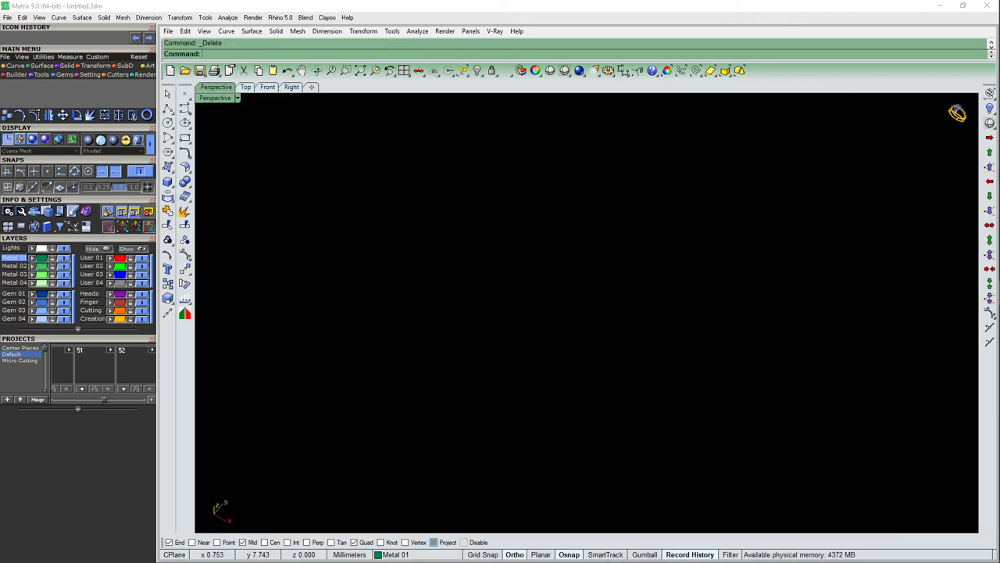
{"action": "left_click", "coordinate": [404, 71]}
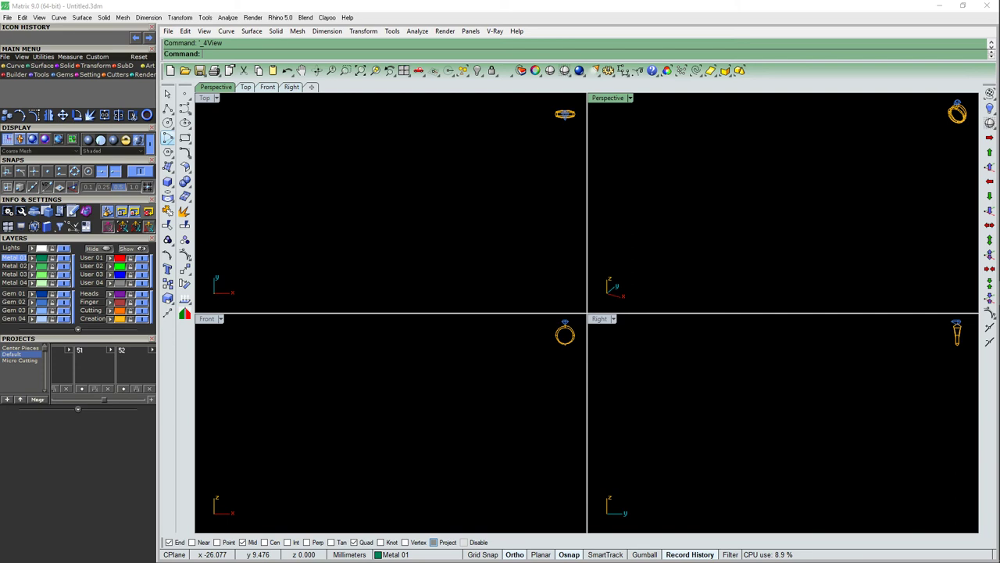
Step: Draw a circle at the origin in Front view and measure its 54.35 mm circumference
{"action": "left_click", "coordinate": [167, 122]}
{"action": "left_click", "coordinate": [391, 423]}
{"action": "type", "text": "17"}
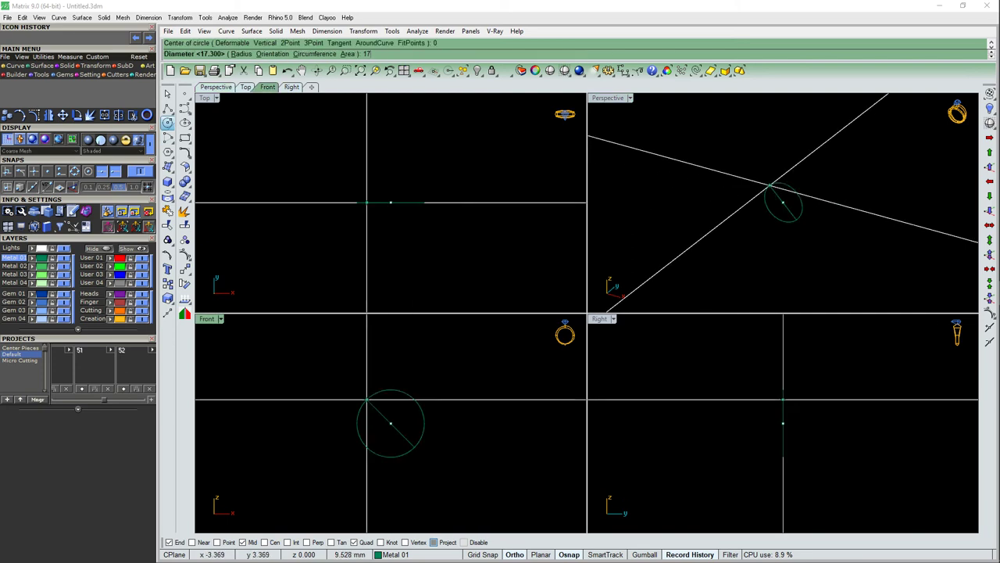
{"action": "left_click", "coordinate": [452, 422]}
{"action": "left_click_drag", "start_coordinate": [485, 373], "coordinate": [412, 419]}
{"action": "key", "text": "ctrl+m"}
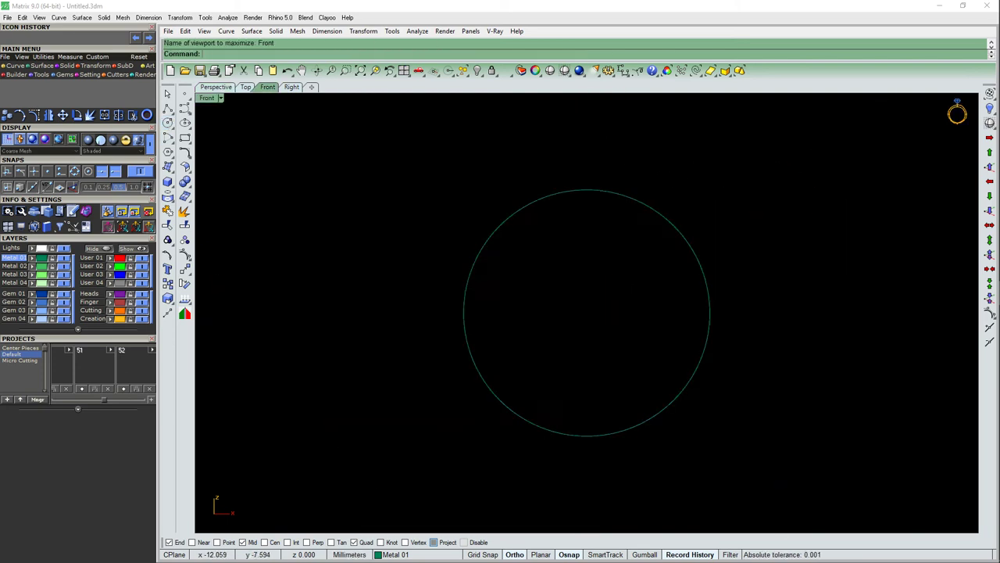
{"action": "type", "text": "LEngth"}
{"action": "key", "text": "Return"}
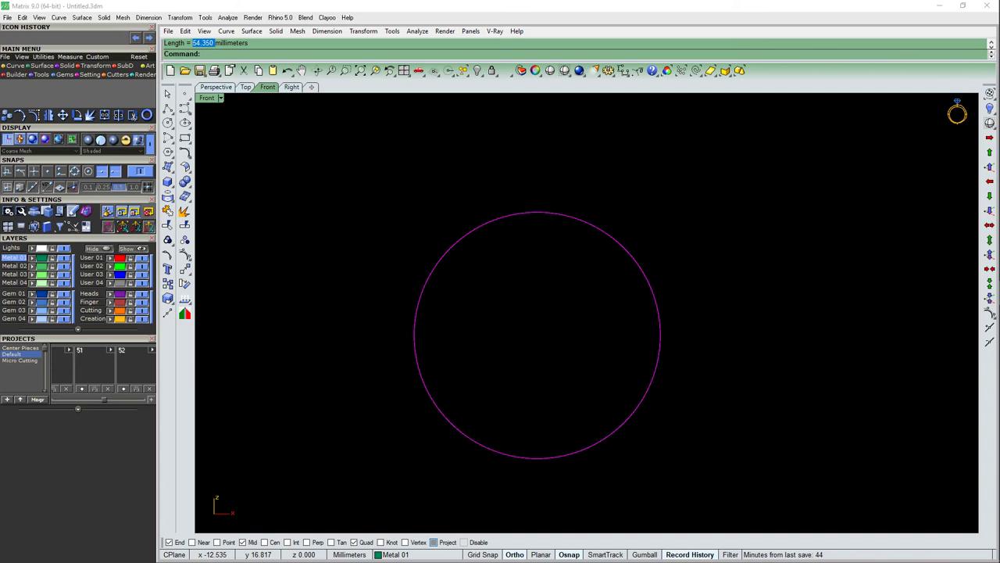
Step: Draw a horizontal line from the circle's centre out to the right
{"action": "type", "text": "l"}
{"action": "key", "text": "Return"}
{"action": "left_click", "coordinate": [488, 329]}
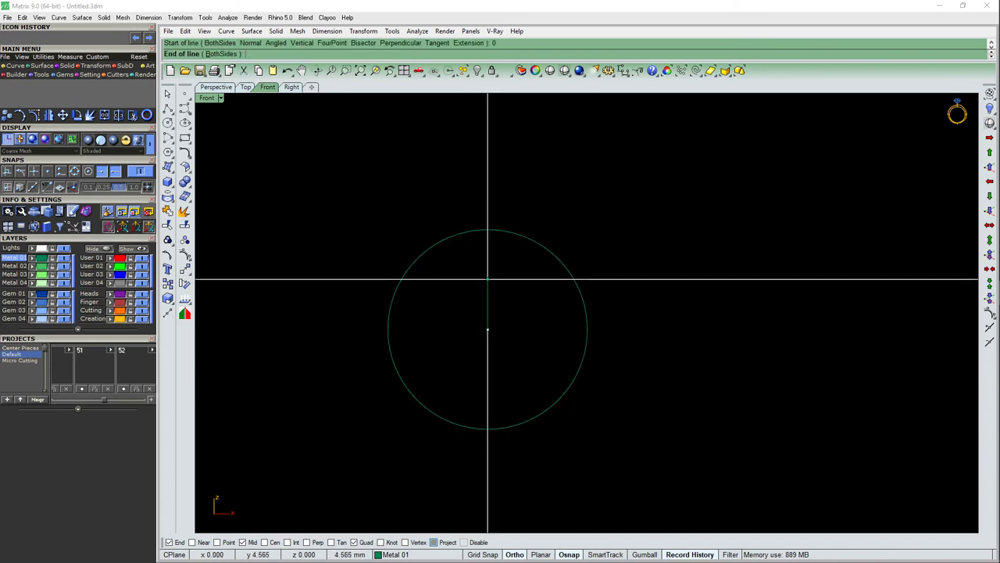
{"action": "scroll", "coordinate": [589, 329], "scroll_direction": "down", "scroll_amount": 2}
{"action": "left_click", "coordinate": [871, 317]}
Step: Accept the circle's seam position, then hide the circle
{"action": "left_click", "coordinate": [560, 331]}
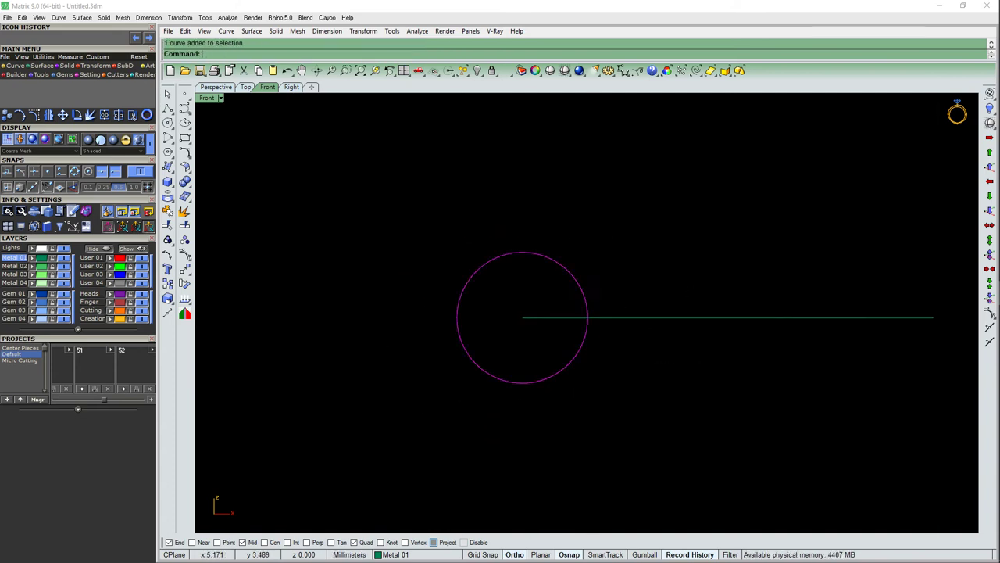
{"action": "type", "text": "Cr"}
{"action": "key", "text": "Return"}
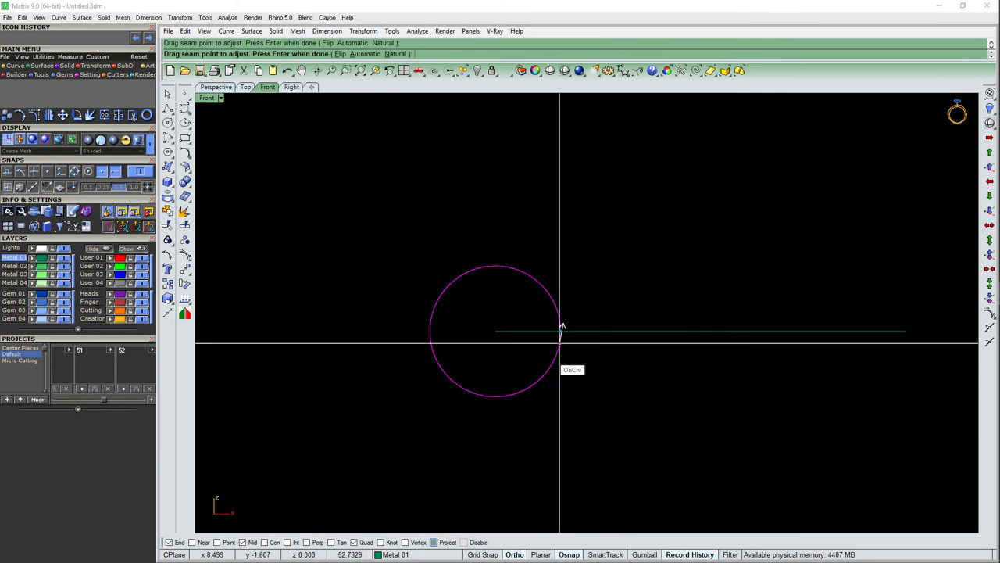
{"action": "key", "text": "Return"}
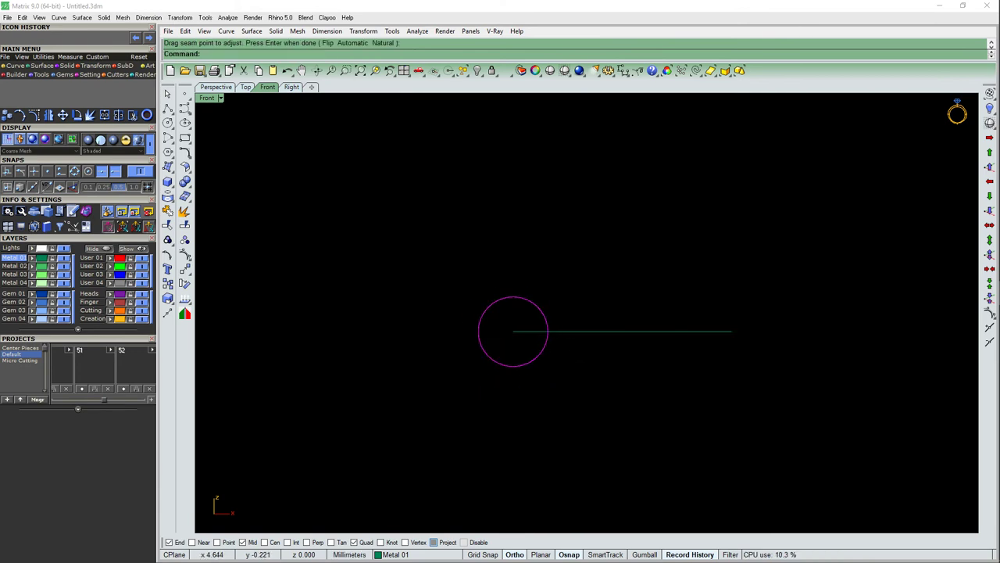
{"action": "key", "text": "ctrl+Tab"}
{"action": "key", "text": "ctrl+Tab"}
{"action": "key", "text": "ctrl+h"}
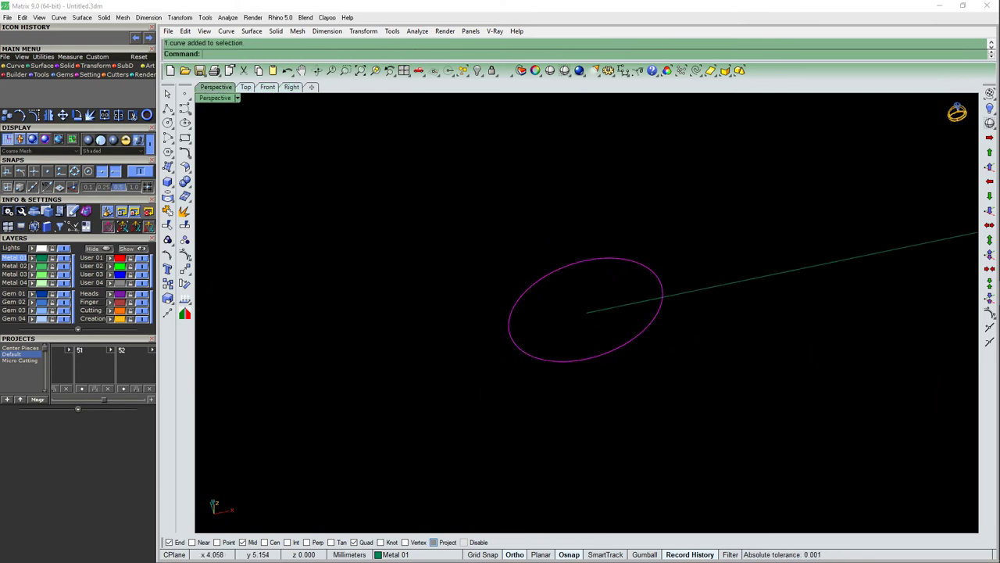
{"action": "key", "text": "ctrl+Tab"}
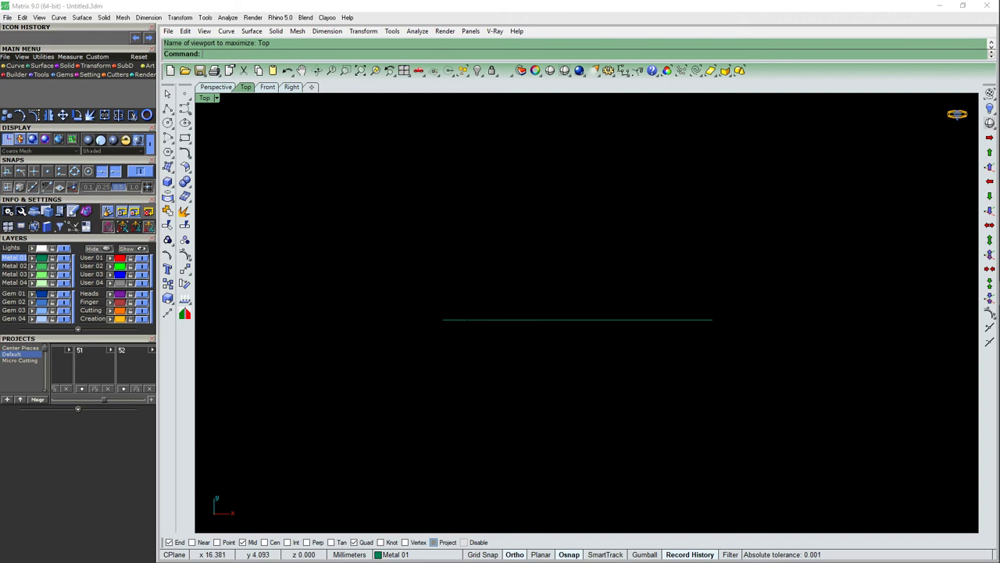
Step: Draw a longer horizontal line with BothSides from the existing line's end
{"action": "type", "text": "l"}
{"action": "key", "text": "Return"}
{"action": "left_click", "coordinate": [712, 319]}
{"action": "type", "text": "b"}
{"action": "key", "text": "Return"}
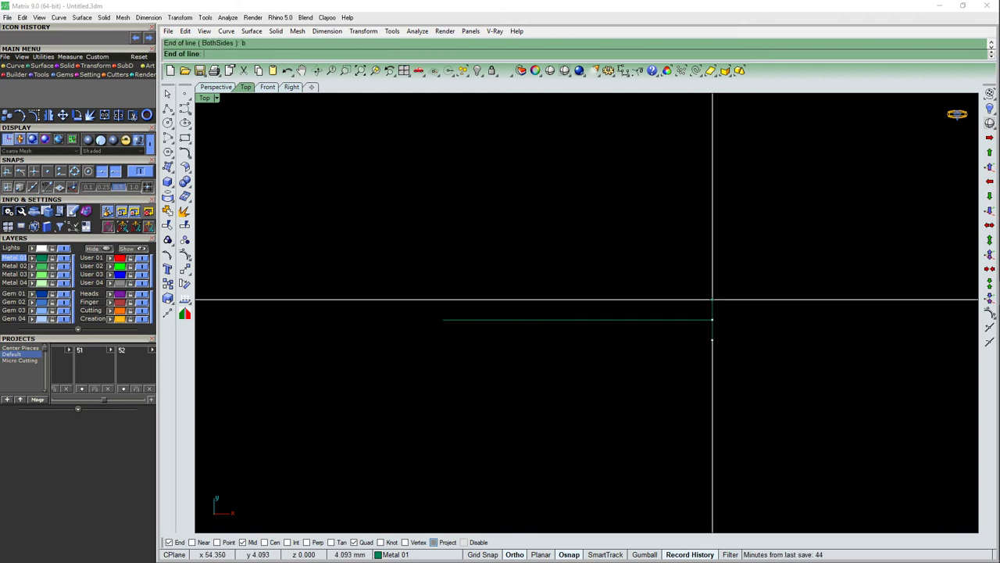
{"action": "key", "text": "Return"}
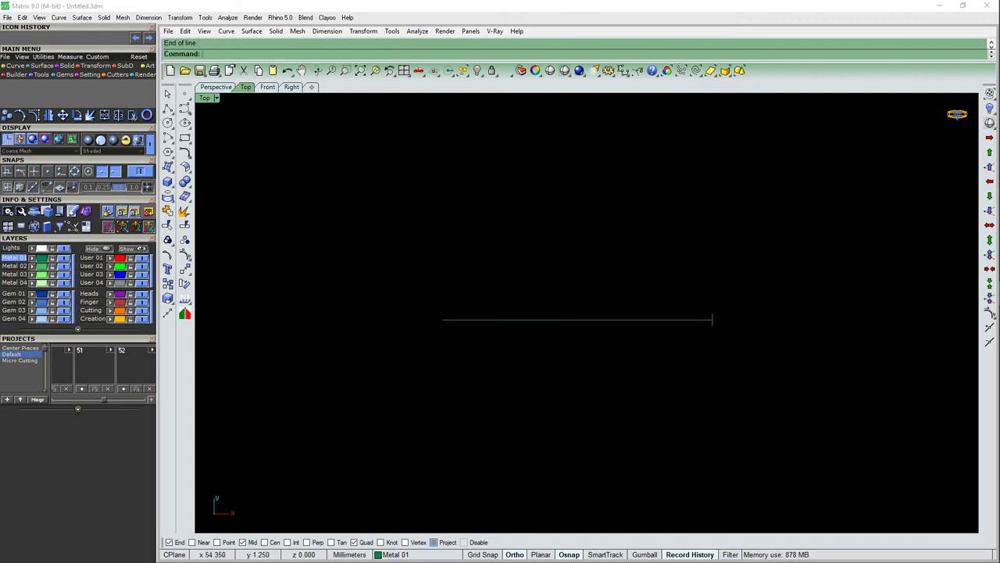
Step: Draw a tall vertical line with BothSides through the horizontal line's midpoint
{"action": "key", "text": "Return"}
{"action": "left_click", "coordinate": [569, 315]}
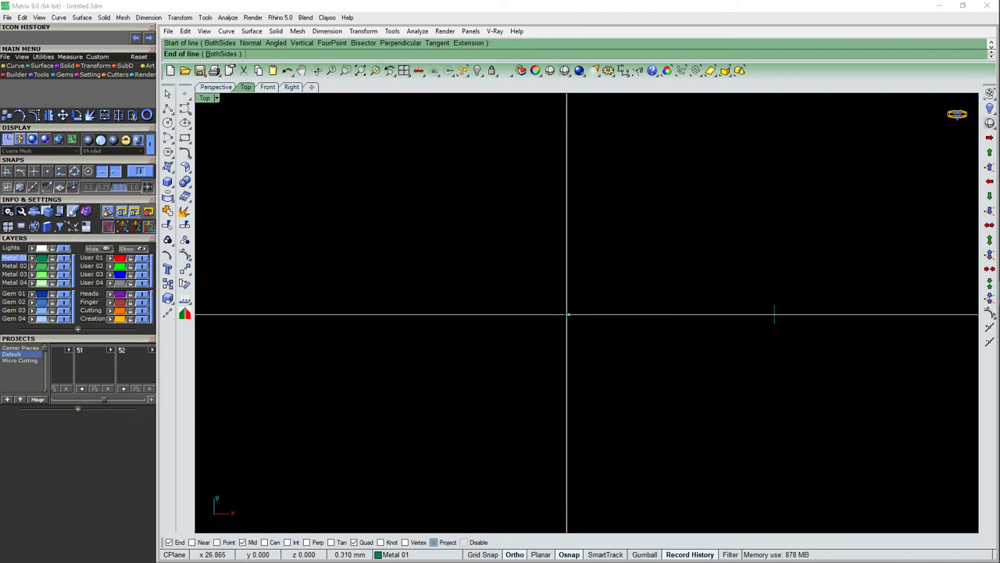
{"action": "type", "text": "b"}
{"action": "key", "text": "Return"}
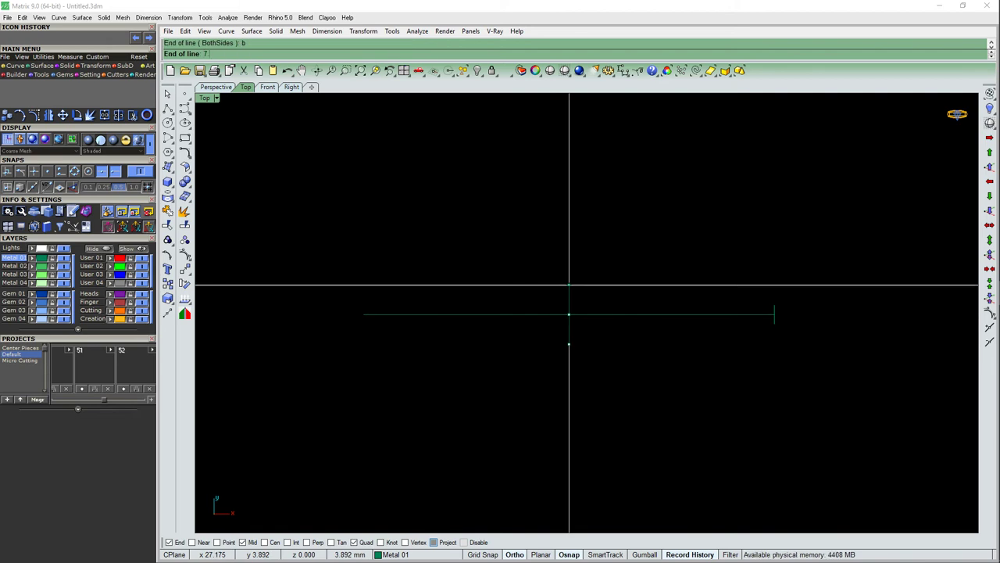
{"action": "left_click", "coordinate": [569, 285]}
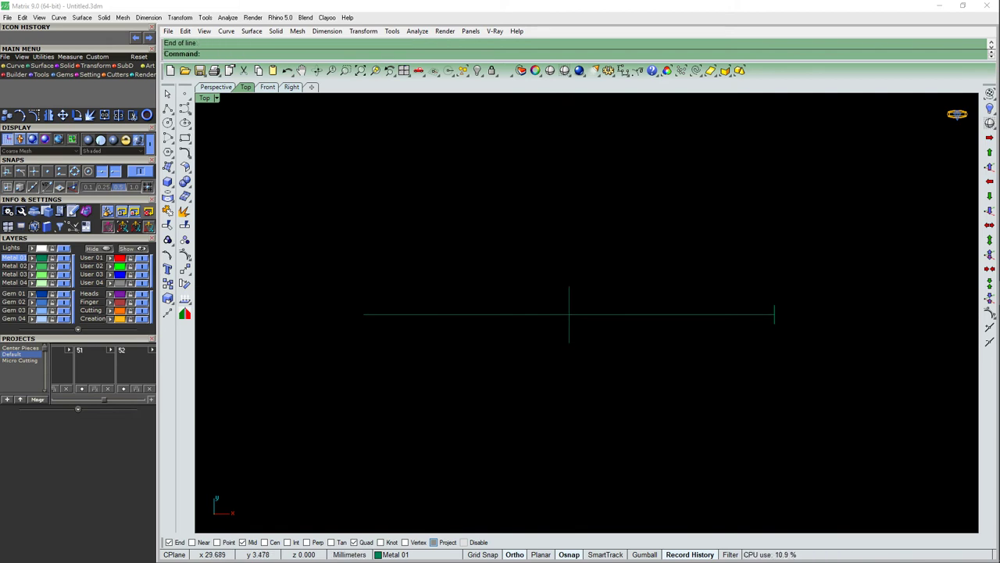
{"action": "scroll", "coordinate": [536, 271], "scroll_direction": "up", "scroll_amount": 4}
Step: Add a short vertical line at the horizontal line's right end
{"action": "key", "text": "Return"}
{"action": "left_click", "coordinate": [587, 297]}
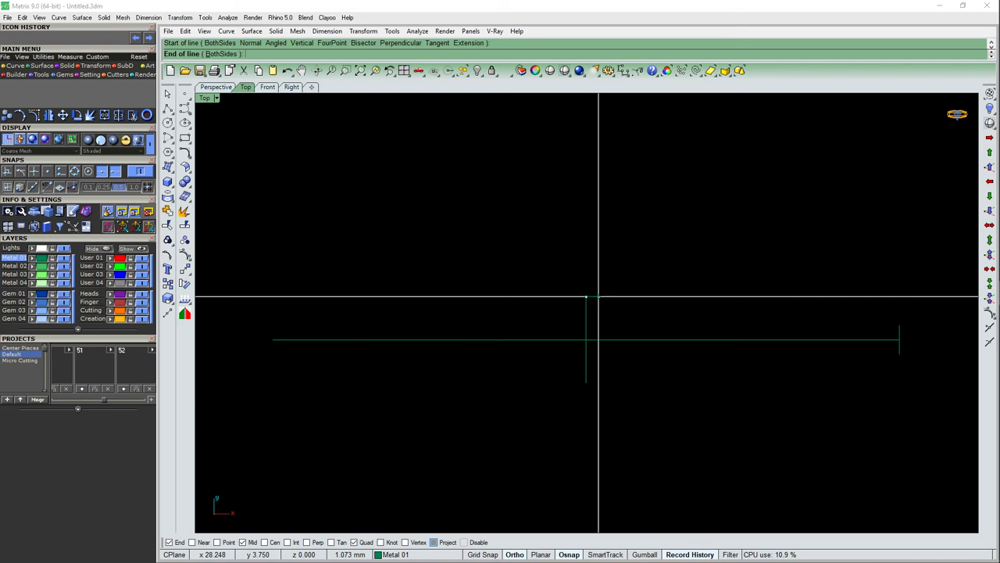
{"action": "key", "text": "Escape"}
{"action": "right_click_drag", "start_coordinate": [665, 329], "coordinate": [551, 328]}
{"action": "key", "text": "Return"}
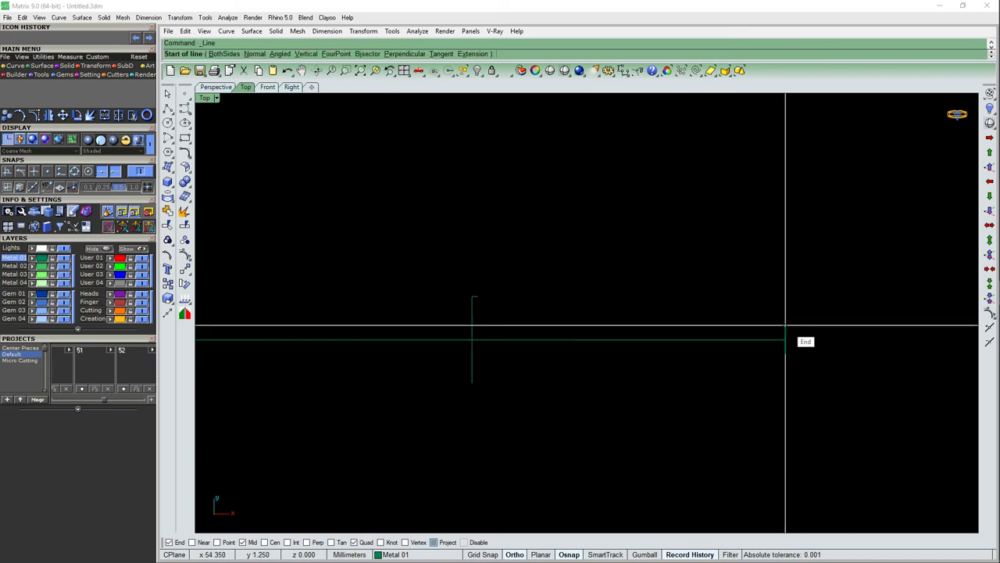
{"action": "left_click", "coordinate": [786, 326]}
{"action": "left_click", "coordinate": [787, 325]}
{"action": "right_click_drag", "start_coordinate": [781, 328], "coordinate": [727, 290]}
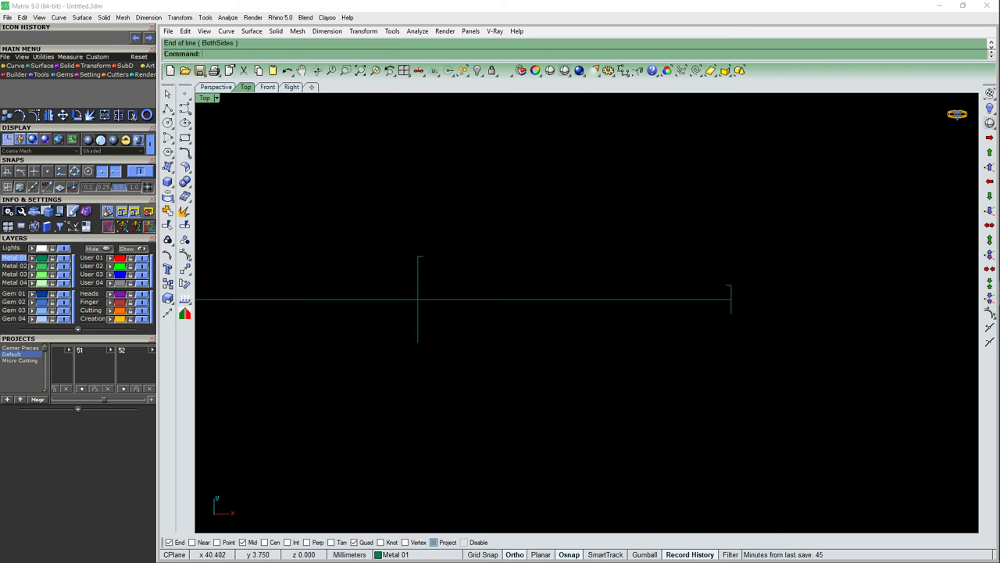
Step: Blend a curve from the short right line to the tall vertical's top, then delete the vertical guides
{"action": "left_click", "coordinate": [185, 152]}
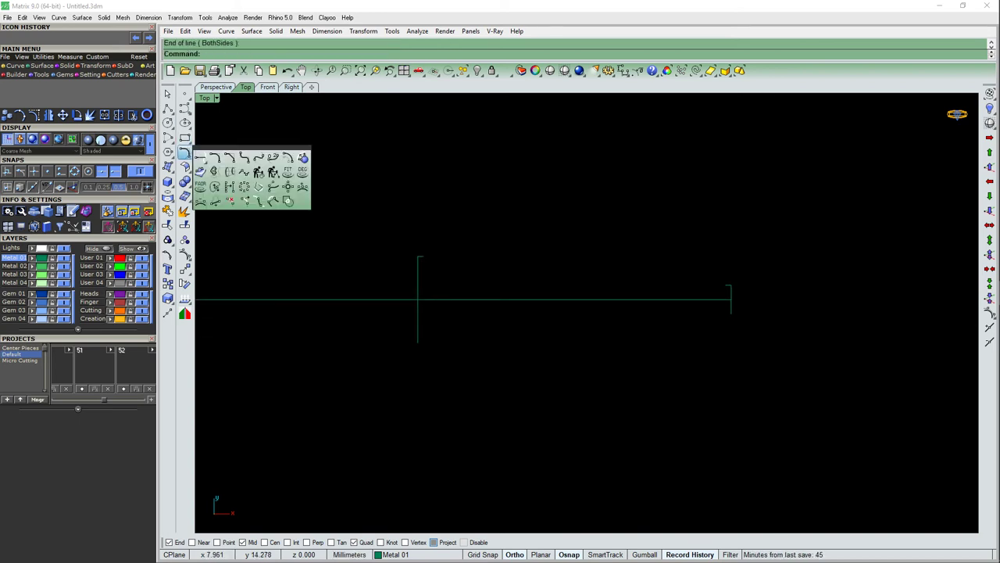
{"action": "left_click", "coordinate": [244, 172]}
{"action": "left_click", "coordinate": [730, 290]}
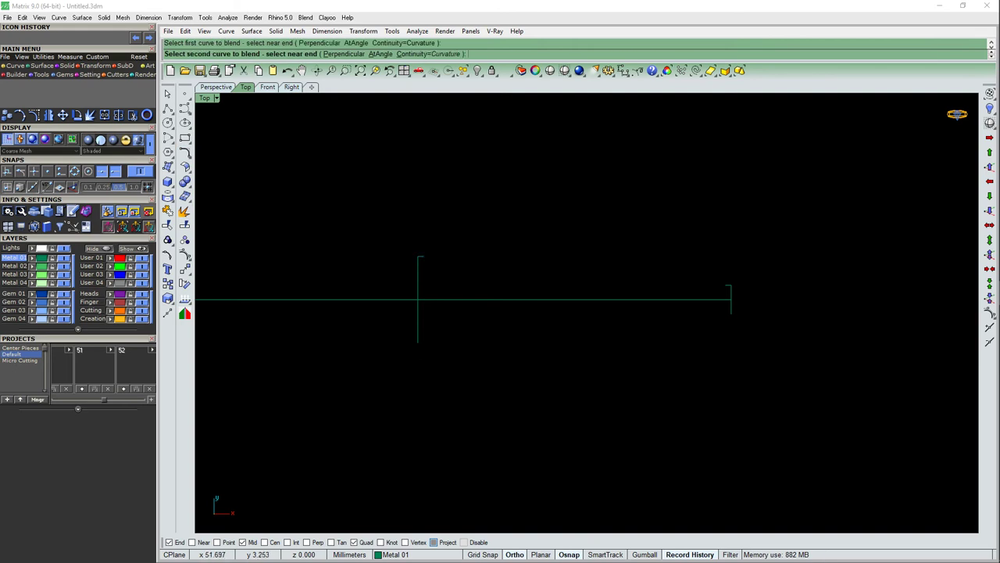
{"action": "left_click", "coordinate": [419, 261]}
{"action": "left_click_drag", "start_coordinate": [464, 273], "coordinate": [402, 286]}
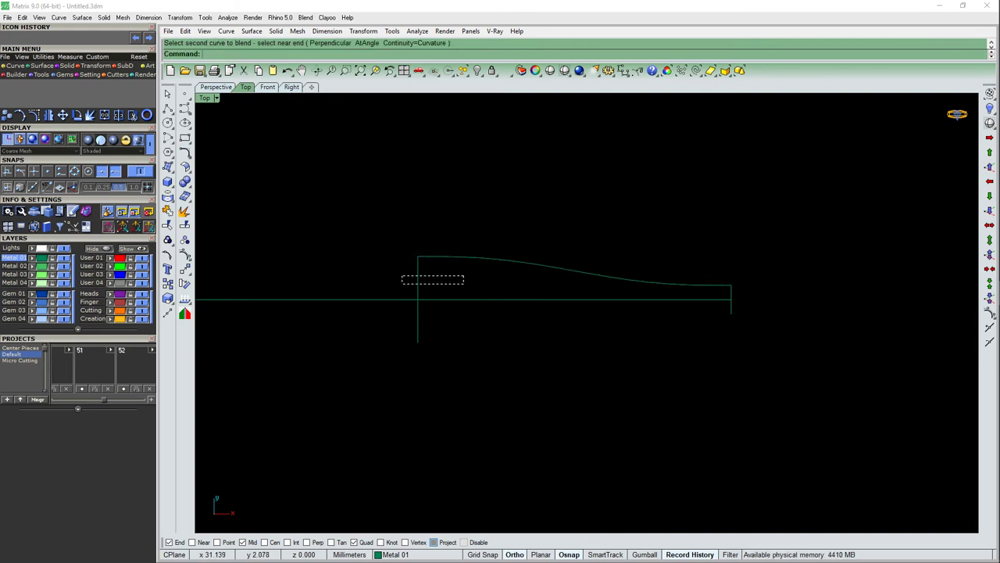
{"action": "key", "text": "Delete"}
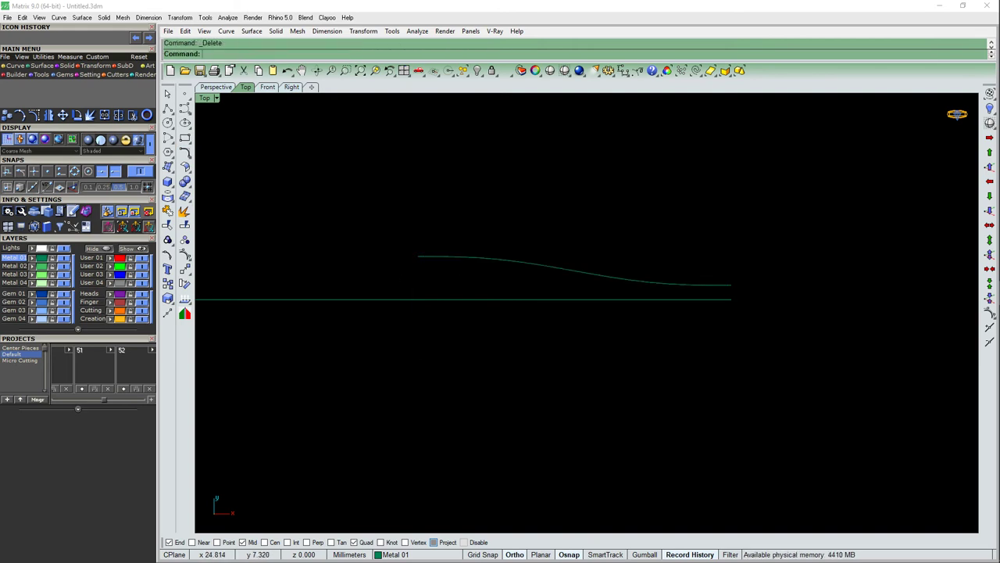
Step: Mirror the blend curve at its end into a symmetric bell shape and select both halves
{"action": "left_click", "coordinate": [547, 272]}
{"action": "type", "text": "mirror"}
{"action": "key", "text": "Return"}
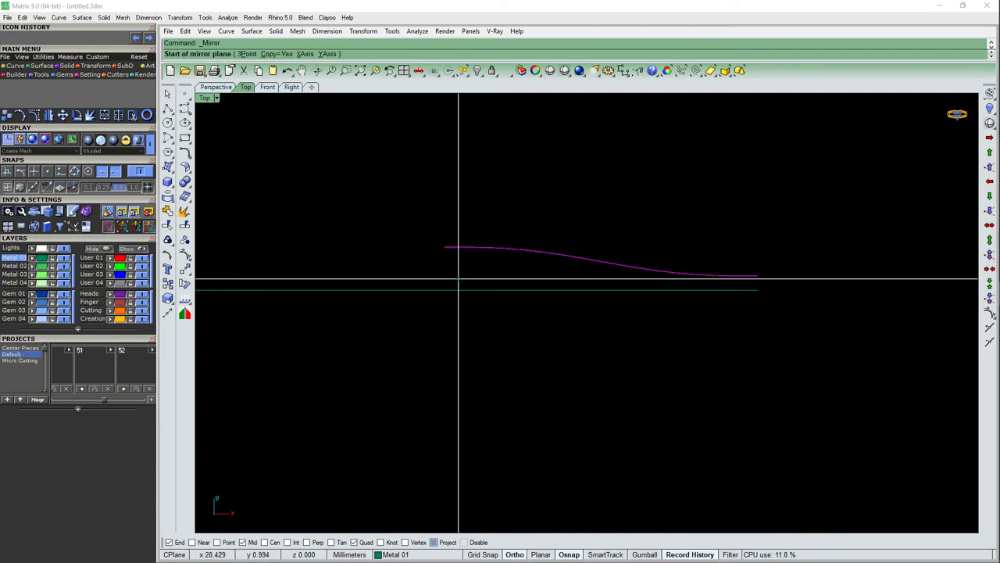
{"action": "left_click", "coordinate": [447, 289]}
{"action": "left_click", "coordinate": [442, 286]}
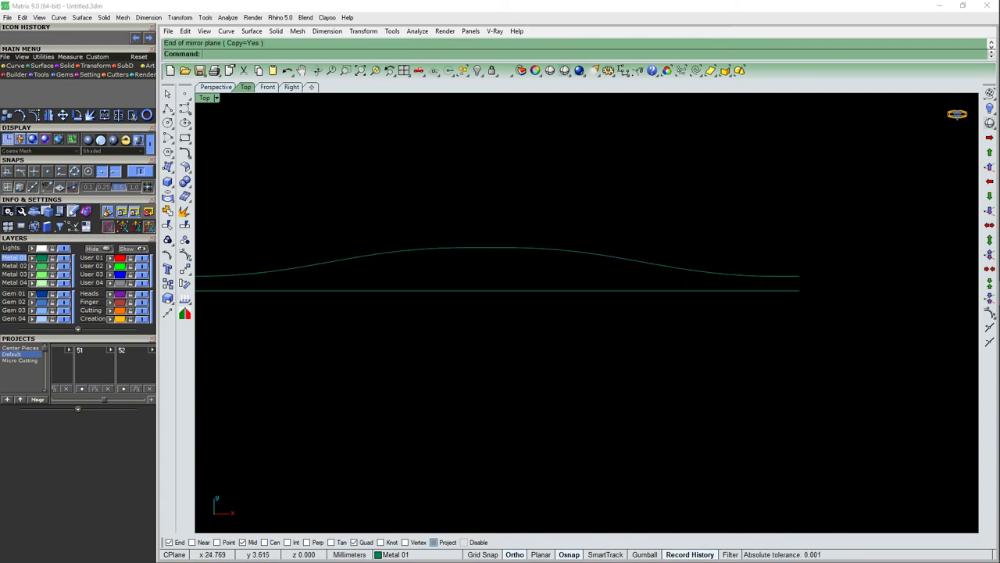
{"action": "key", "text": "ctrl+a"}
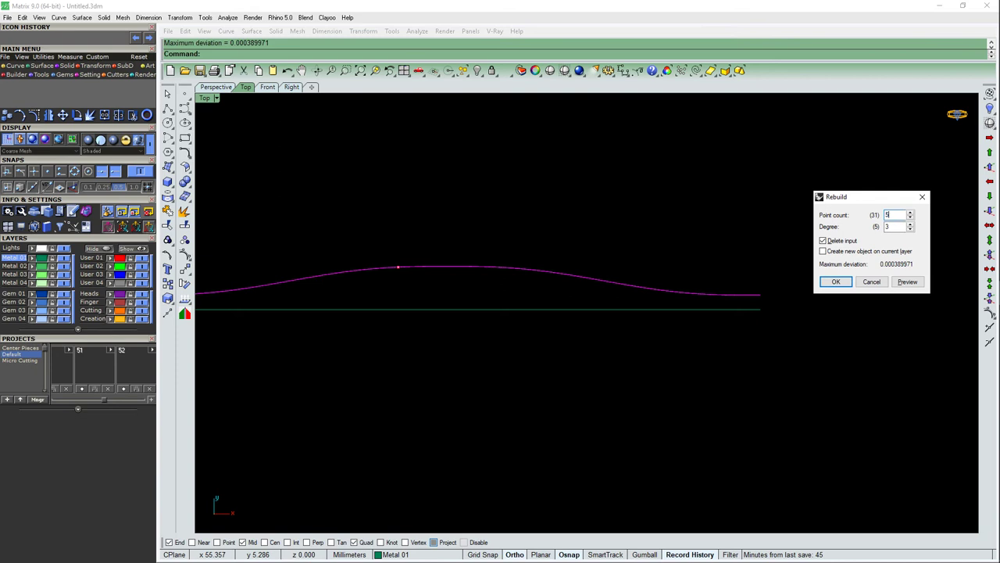
Step: Rebuild the curve with 5 points and move its right-hand control point 0.5 mm
{"action": "key", "text": "Return"}
{"action": "key", "text": "F10"}
{"action": "left_click_drag", "start_coordinate": [654, 253], "coordinate": [697, 352]}
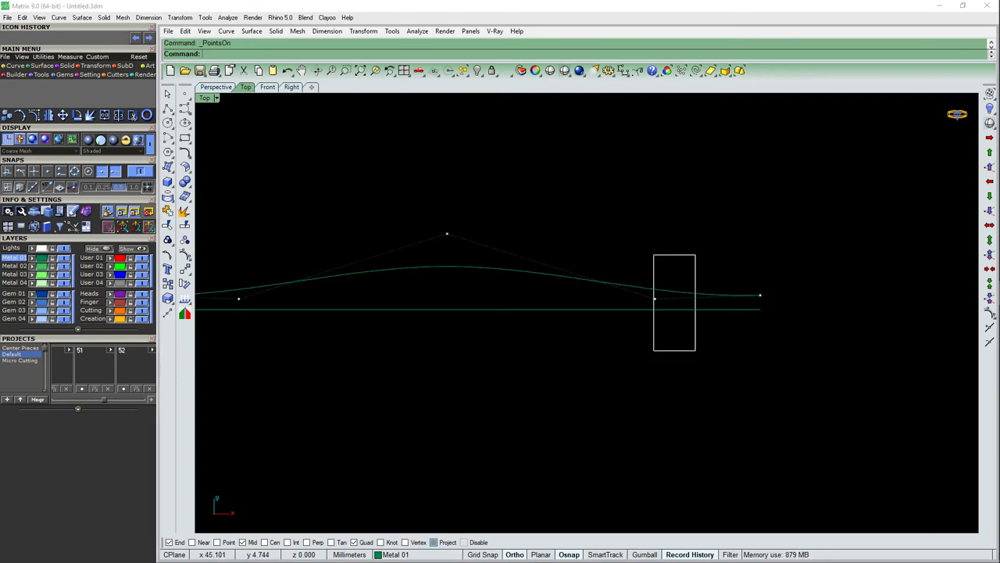
{"action": "key", "text": "ctrl+shift+e"}
{"action": "left_click", "coordinate": [779, 252]}
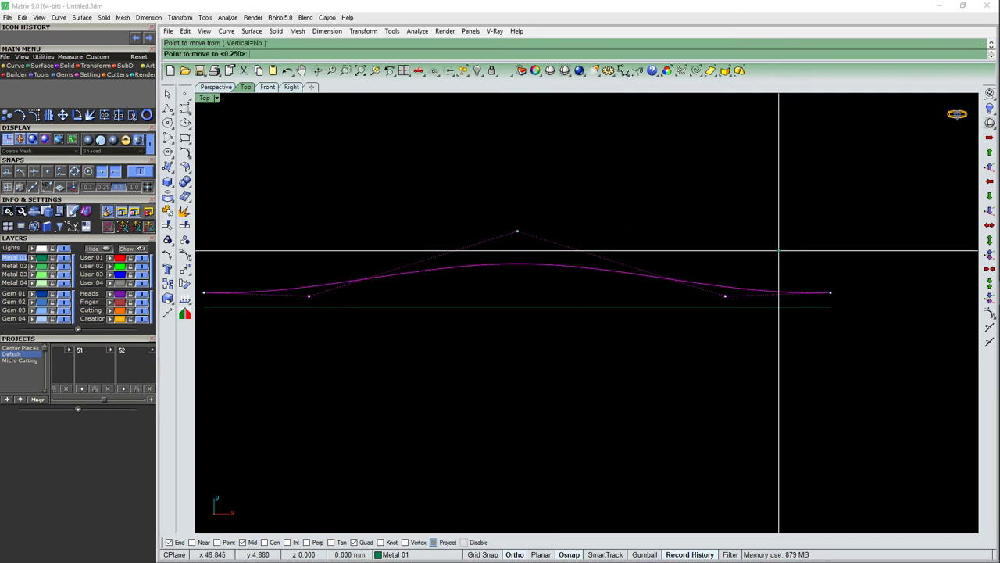
{"action": "type", "text": "5"}
{"action": "key", "text": "Return"}
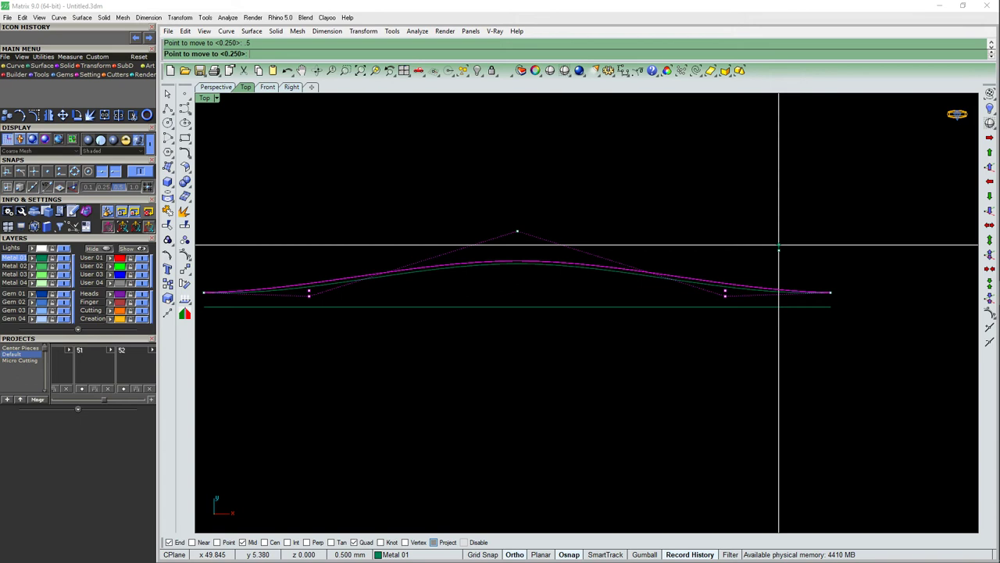
{"action": "left_click", "coordinate": [779, 248]}
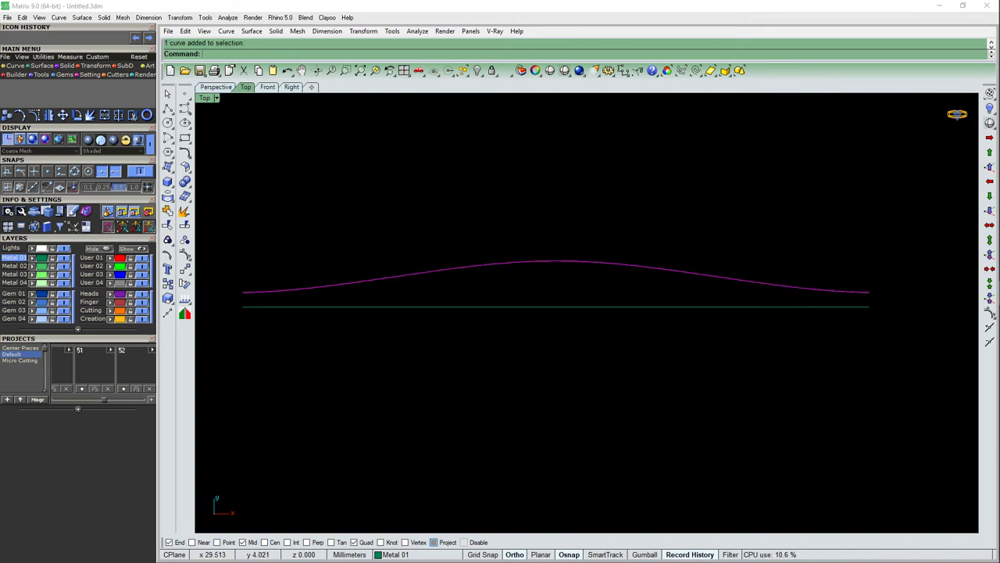
Step: Mirror the curve across the horizontal axis to make a lower copy
{"action": "type", "text": "0"}
{"action": "key", "text": "Return"}
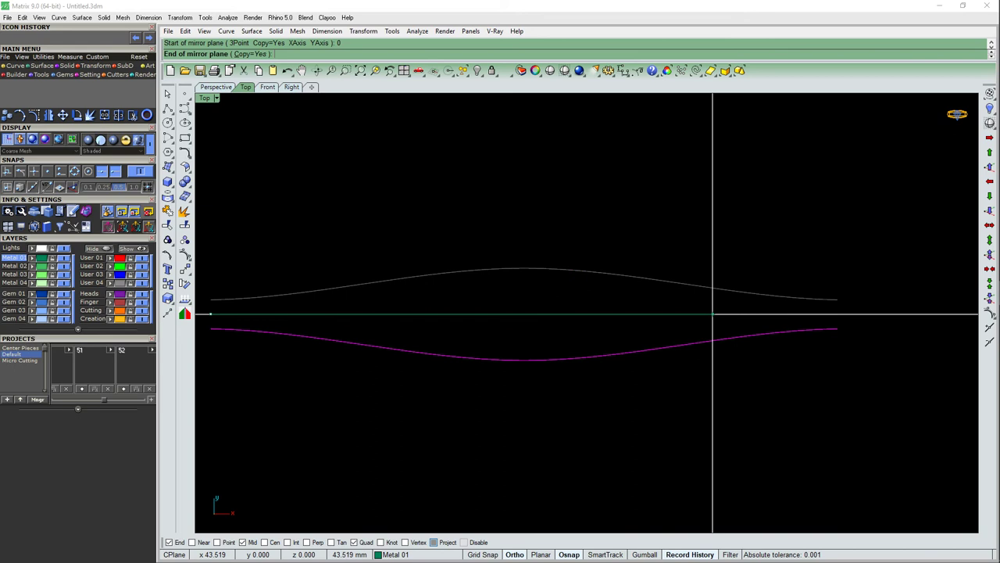
{"action": "left_click", "coordinate": [711, 315]}
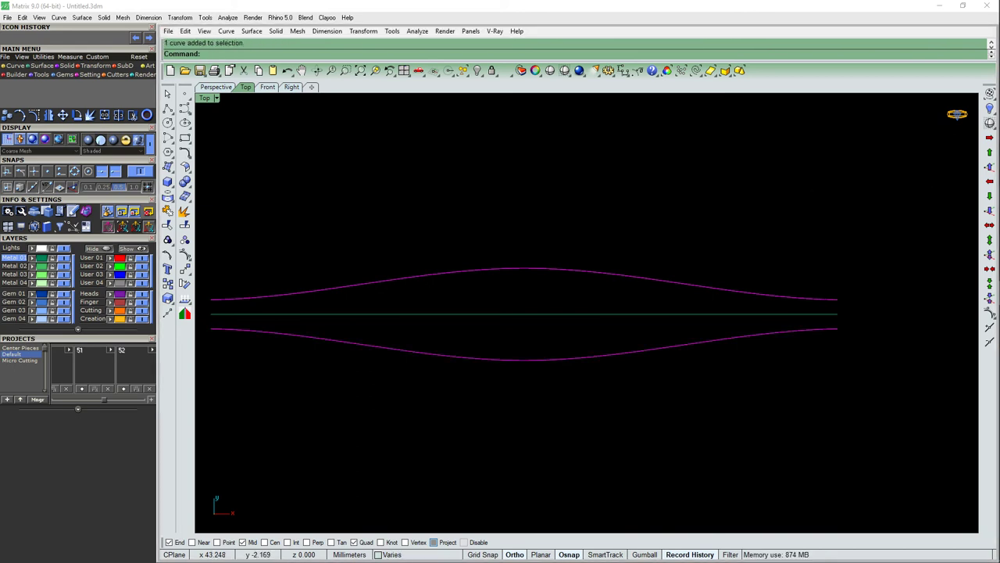
Step: Loft a band between the two curves and draw a vertical line through its centre
{"action": "key", "text": "Return"}
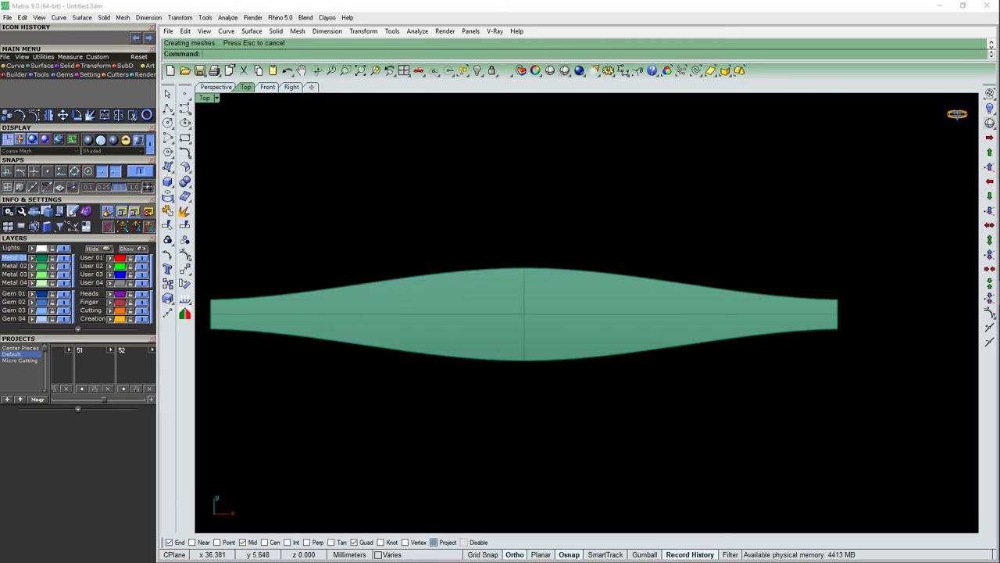
{"action": "key", "text": "Return"}
{"action": "left_click", "coordinate": [527, 312]}
{"action": "scroll", "coordinate": [527, 313], "scroll_direction": "down", "scroll_amount": 2}
{"action": "scroll", "coordinate": [526, 313], "scroll_direction": "down", "scroll_amount": 2}
{"action": "left_click", "coordinate": [527, 516]}
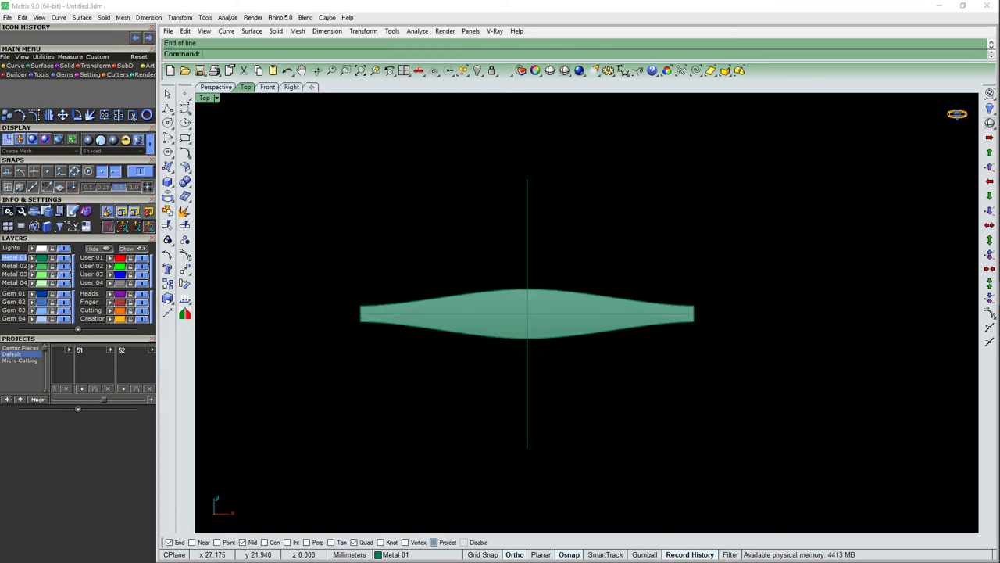
Step: Offset the centre line 10 mm to both sides and delete the original
{"action": "type", "text": "offset"}
{"action": "key", "text": "Return"}
{"action": "type", "text": "10"}
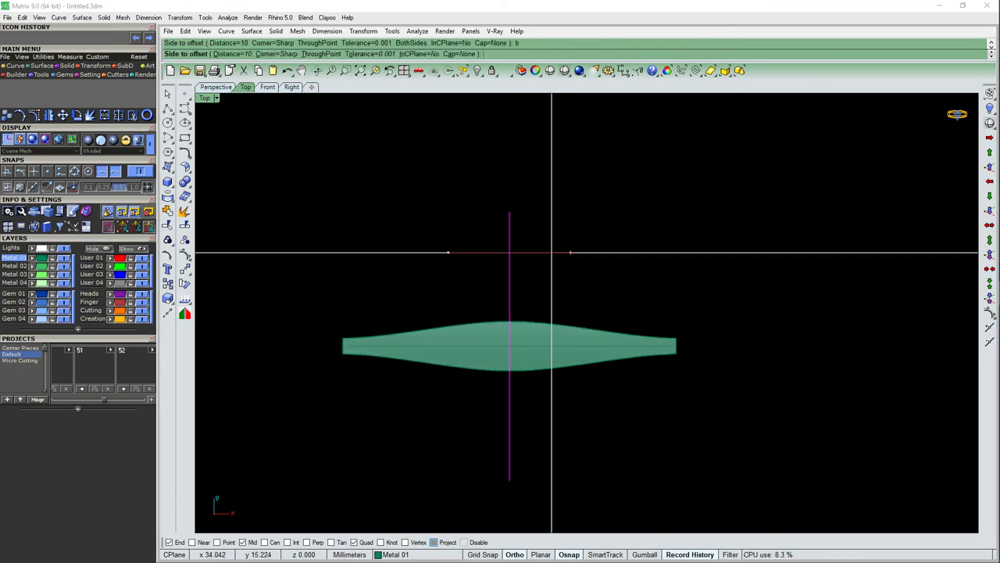
{"action": "key", "text": "Return"}
{"action": "left_click", "coordinate": [552, 252]}
{"action": "key", "text": "Delete"}
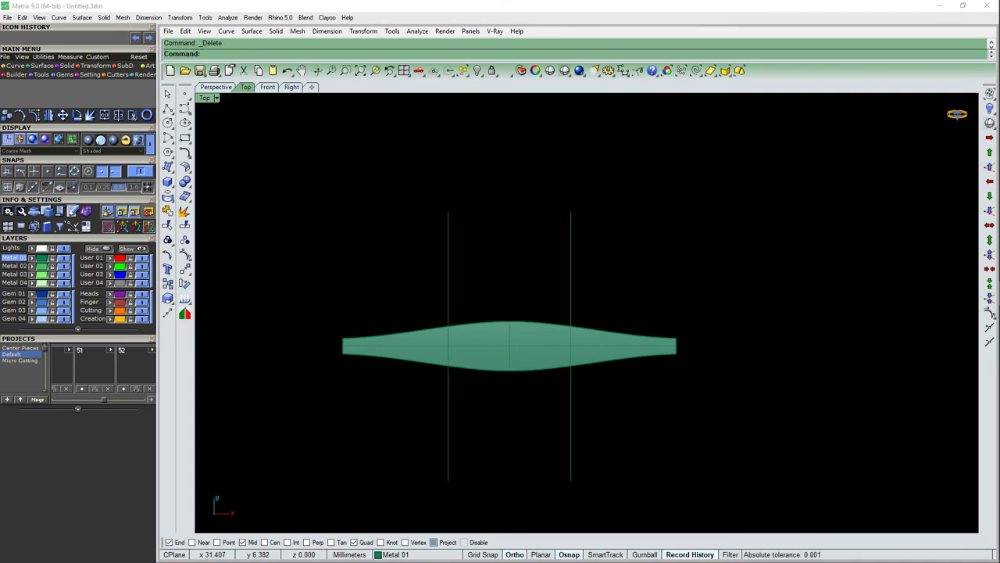
Step: Split the lofted band using the two offset lines as cutters
{"action": "scroll", "coordinate": [508, 344], "scroll_direction": "up", "scroll_amount": 2}
{"action": "left_click", "coordinate": [507, 343]}
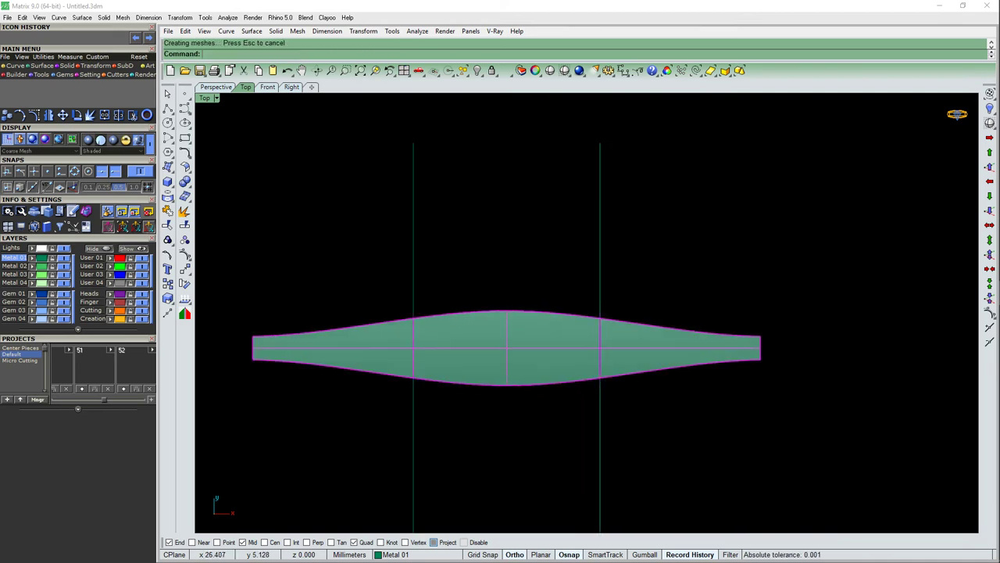
{"action": "key", "text": "Return"}
{"action": "left_click", "coordinate": [508, 344]}
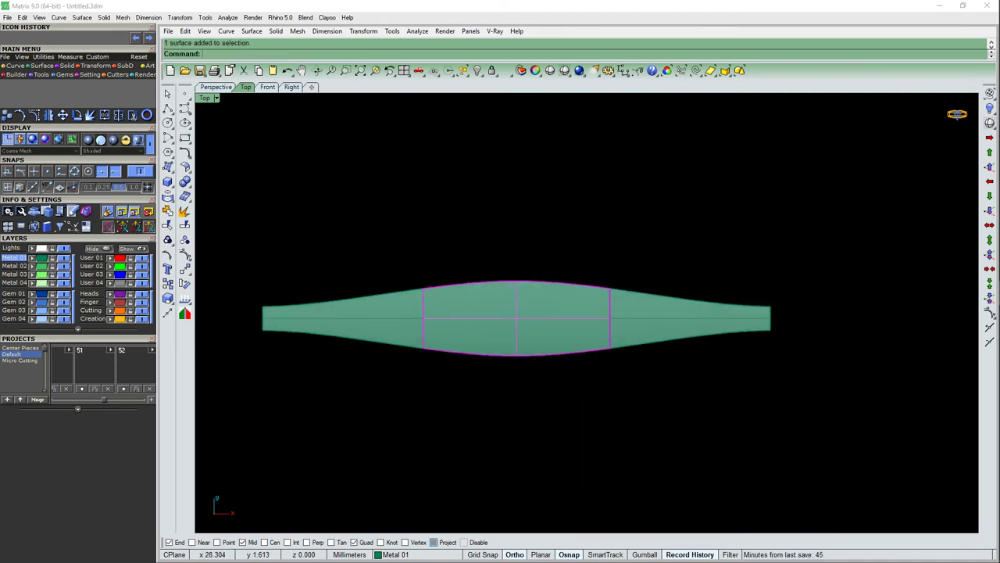
{"action": "left_click", "coordinate": [216, 87]}
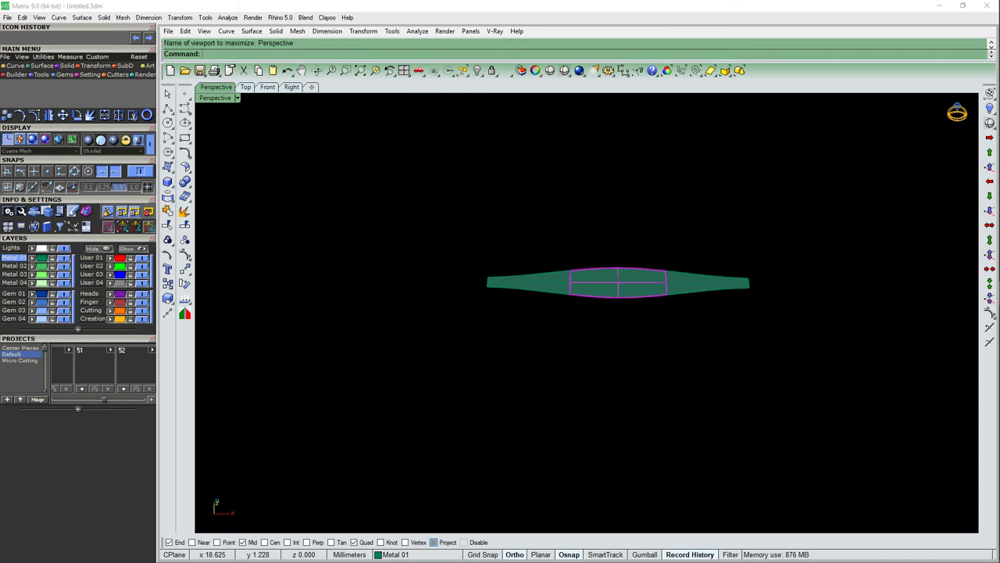
Step: Twist the middle band piece 180° about an axis running along its length
{"action": "left_click", "coordinate": [185, 270]}
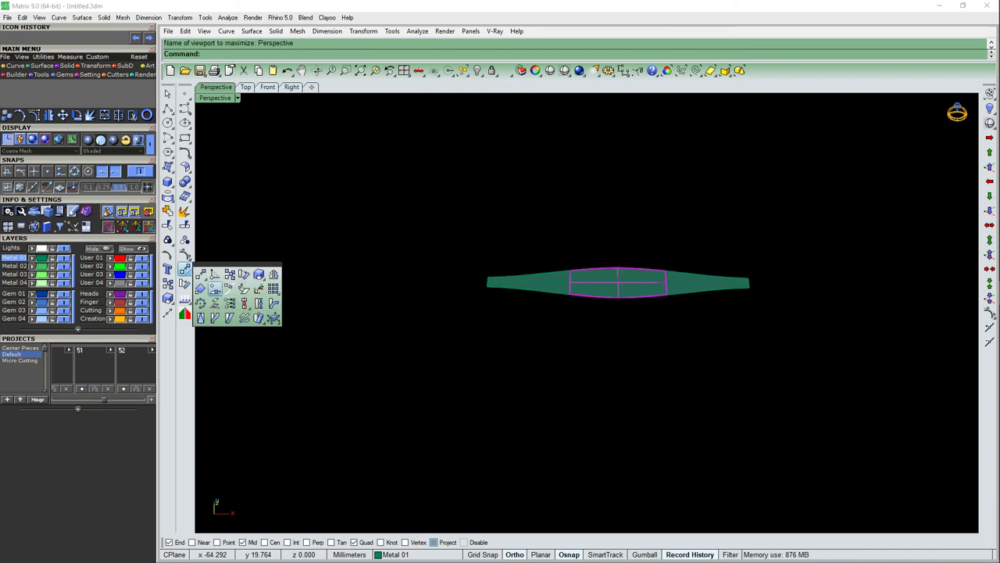
{"action": "left_click", "coordinate": [259, 317]}
{"action": "scroll", "coordinate": [547, 274], "scroll_direction": "up", "scroll_amount": 2}
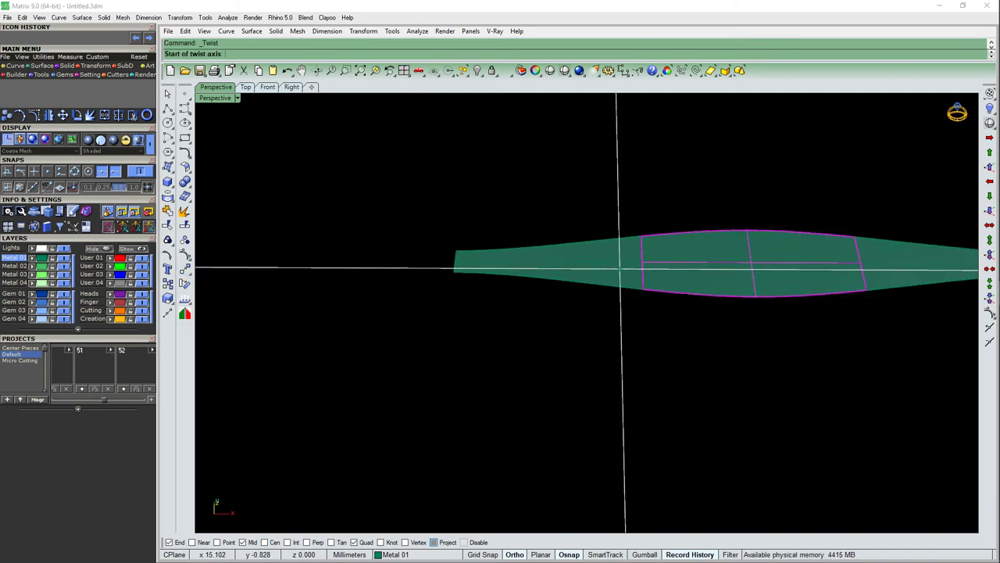
{"action": "scroll", "coordinate": [625, 265], "scroll_direction": "up", "scroll_amount": 2}
{"action": "left_click", "coordinate": [642, 262]}
{"action": "scroll", "coordinate": [424, 284], "scroll_direction": "down", "scroll_amount": 2}
{"action": "scroll", "coordinate": [547, 277], "scroll_direction": "up", "scroll_amount": 1}
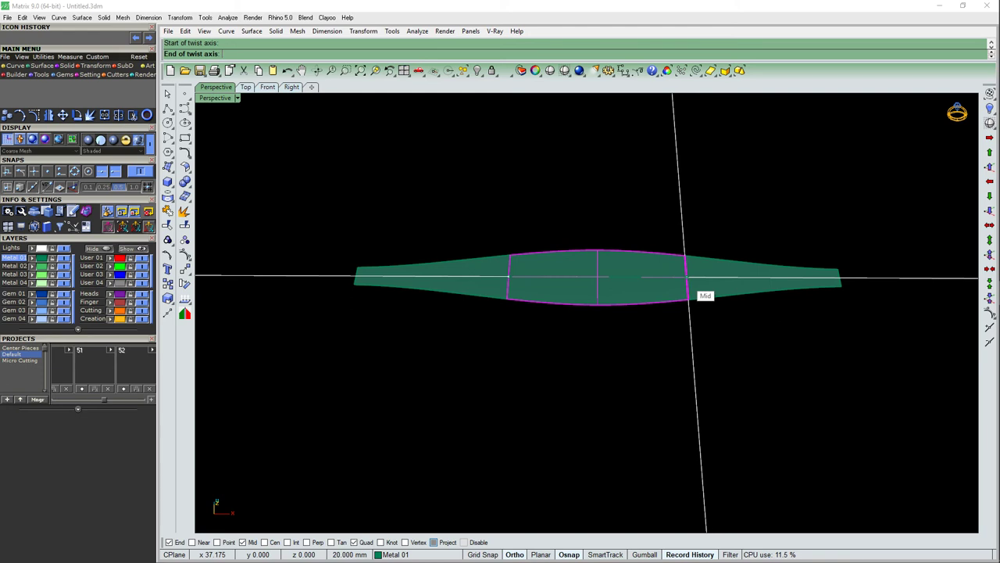
{"action": "left_click", "coordinate": [686, 276]}
{"action": "key", "text": "ctrl+F3"}
{"action": "left_click", "coordinate": [586, 306]}
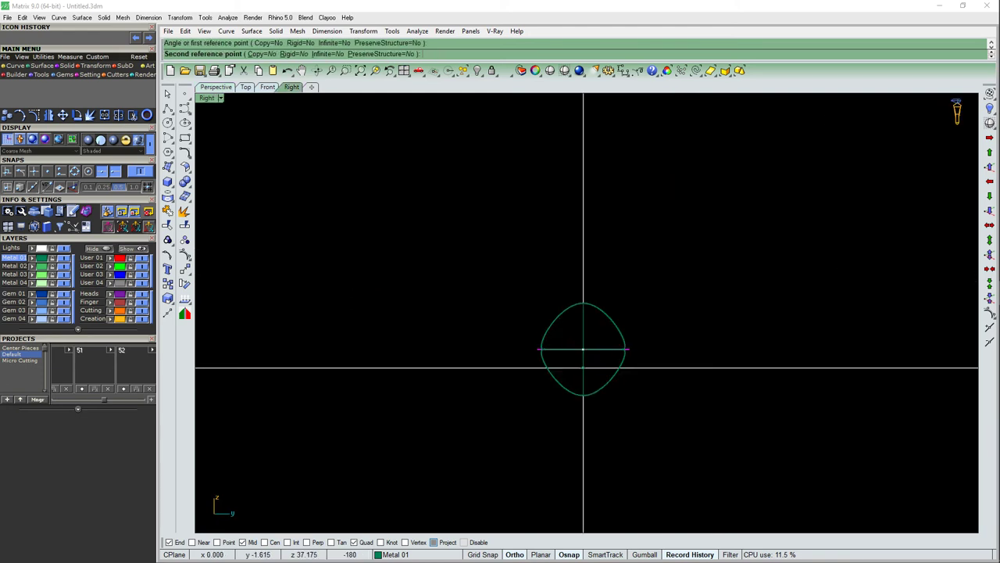
{"action": "key", "text": "ctrl+F2"}
{"action": "left_click", "coordinate": [550, 313]}
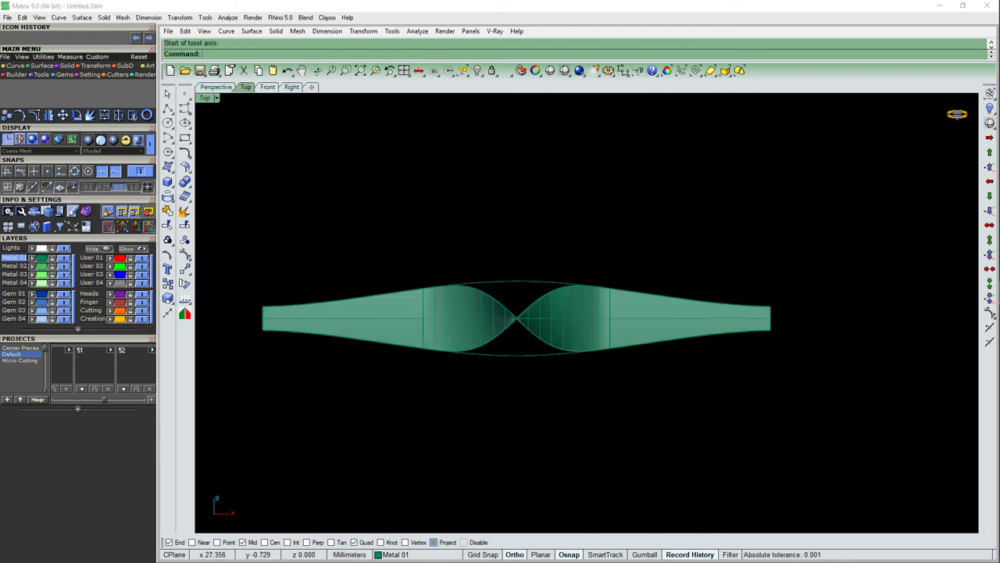
{"action": "key", "text": "ctrl+F1"}
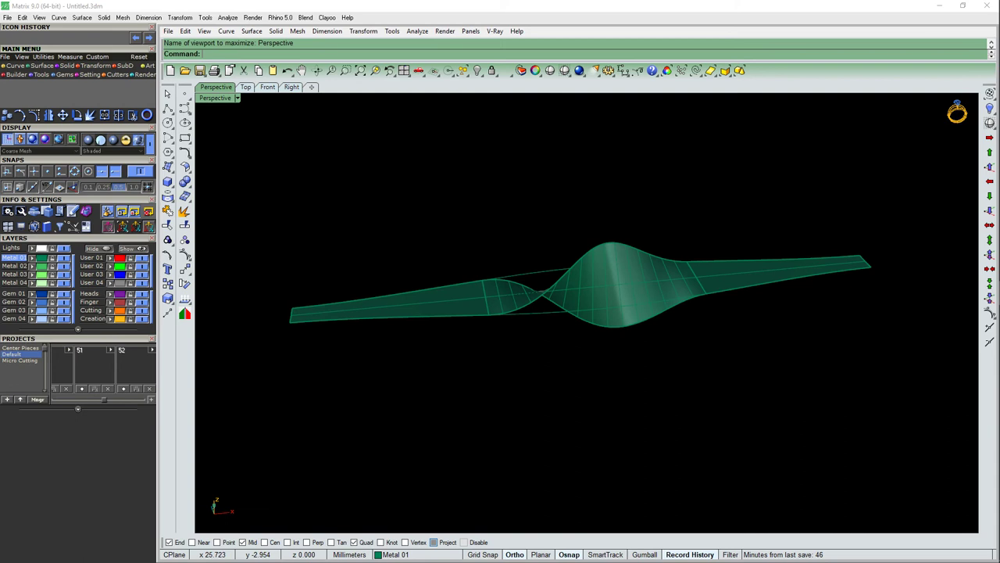
Step: Hide the leftover loose curves and lock the remaining objects
{"action": "left_click", "coordinate": [675, 294]}
{"action": "left_click", "coordinate": [523, 294], "text": "ctrl"}
{"action": "key", "text": "ctrl+h"}
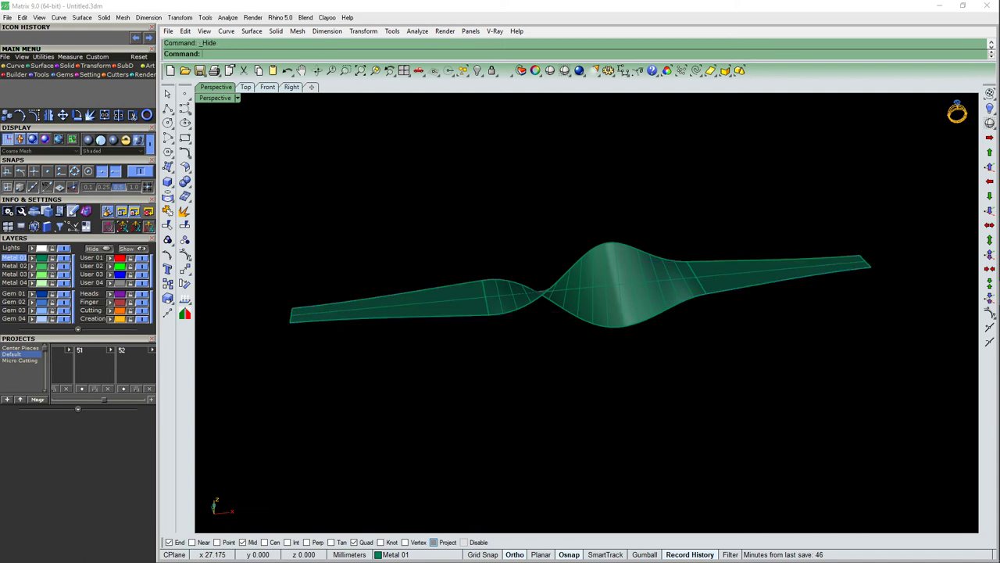
{"action": "key", "text": "ctrl+l"}
Step: Extract the band surfaces' edge curves with DupEdge, then delete the middle, right and left surfaces
{"action": "mouse_move", "coordinate": [578, 230]}
{"action": "left_mouse_down"}
{"action": "mouse_move", "coordinate": [644, 371]}
{"action": "mouse_move", "coordinate": [281, 235]}
{"action": "left_mouse_up"}
{"action": "key", "text": "Return"}
{"action": "left_click", "coordinate": [613, 289]}
{"action": "key", "text": "Delete"}
{"action": "left_click", "coordinate": [781, 269]}
{"action": "key", "text": "Delete"}
{"action": "left_click", "coordinate": [407, 301]}
{"action": "key", "text": "Delete"}
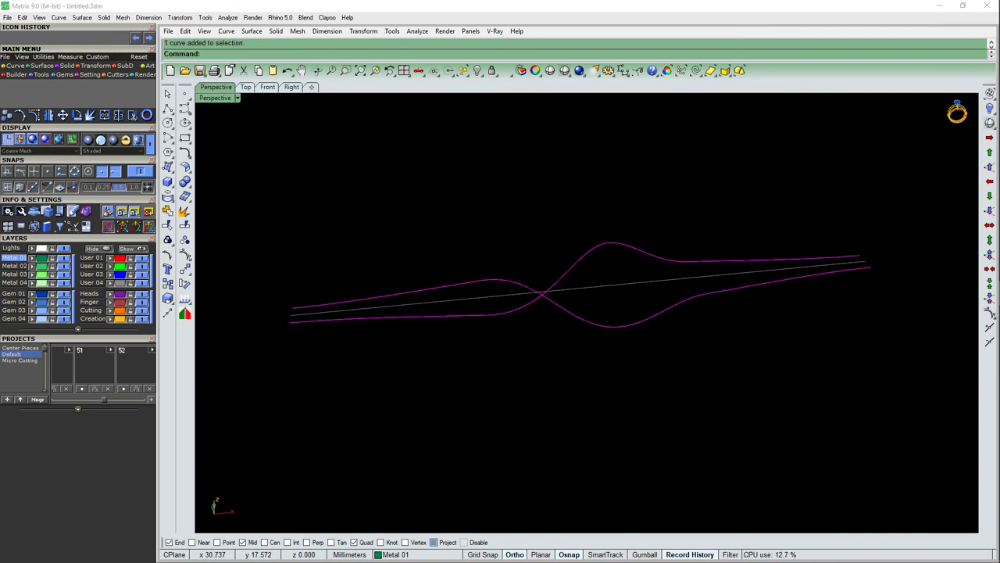
{"action": "left_click_drag", "start_coordinate": [611, 309], "coordinate": [636, 352]}
Step: Project the dipping edge curve flat onto the CPlane and delete the original curve
{"action": "right_click_drag", "start_coordinate": [636, 352], "coordinate": [547, 328]}
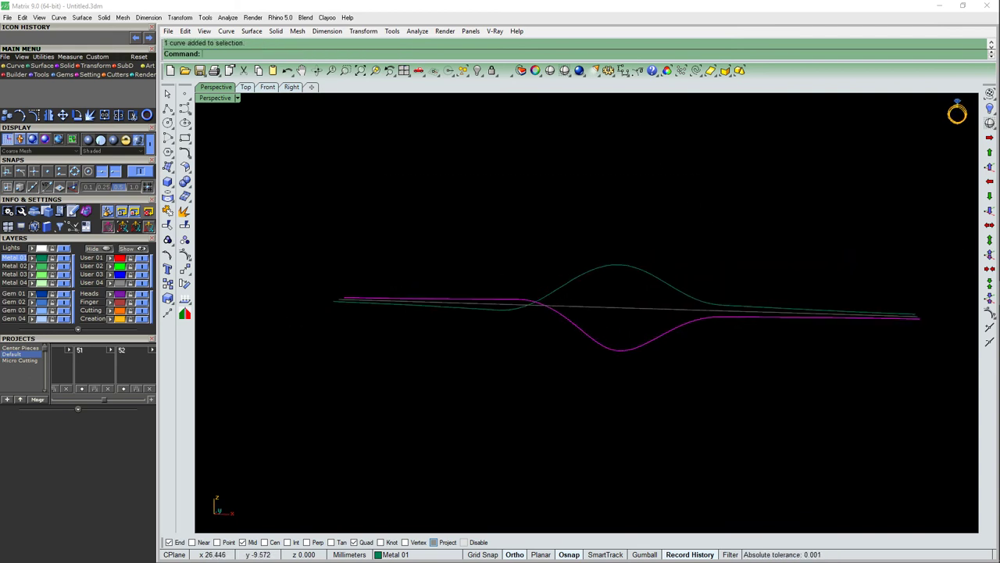
{"action": "left_click", "coordinate": [404, 70]}
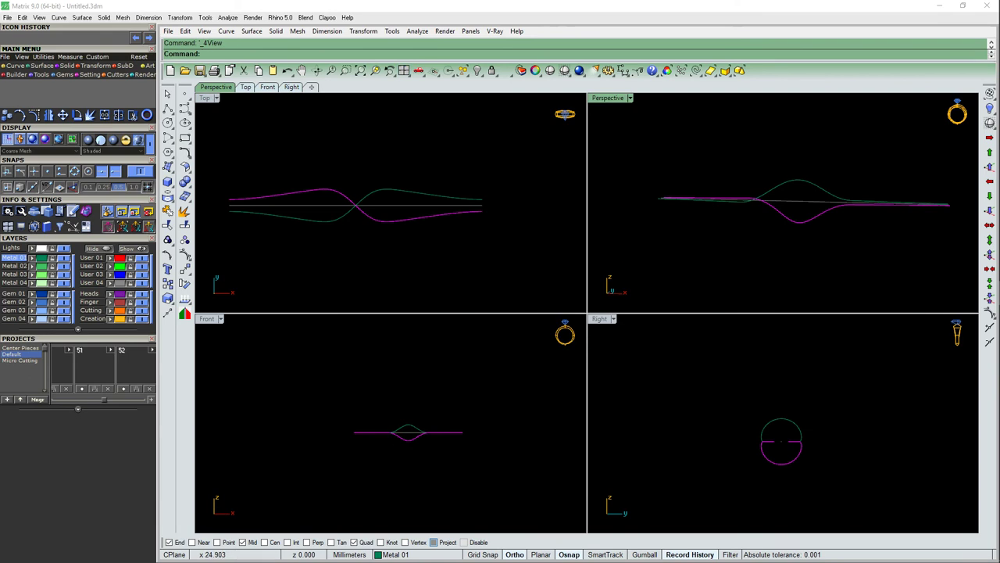
{"action": "right_click_drag", "start_coordinate": [781, 235], "coordinate": [765, 234]}
{"action": "left_click", "coordinate": [703, 183]}
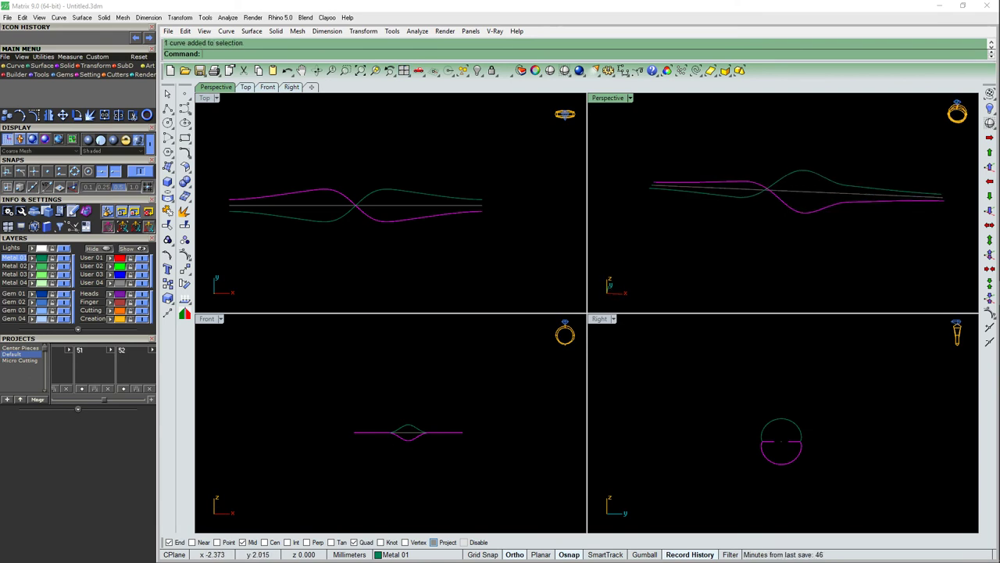
{"action": "key", "text": "ctrl+shift+e"}
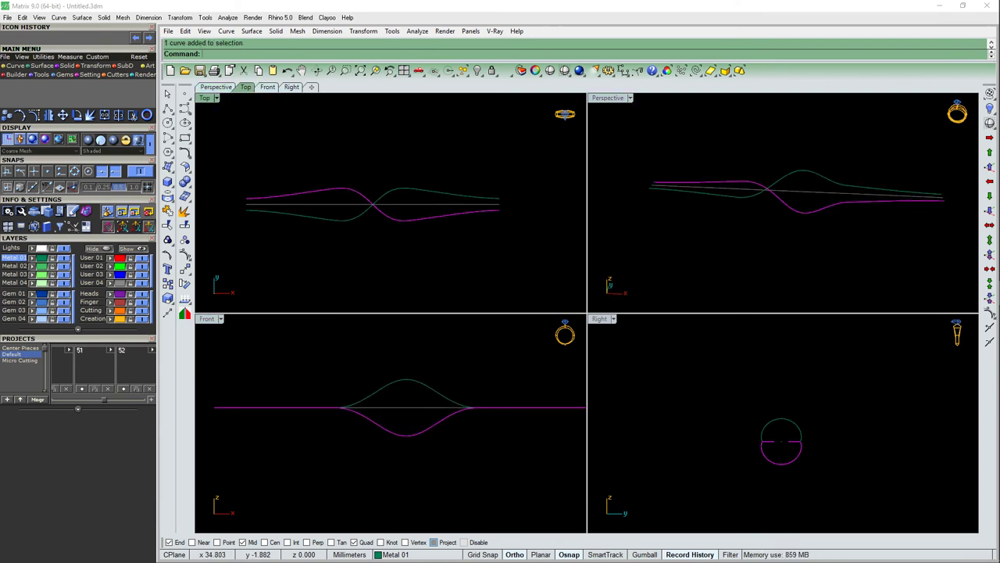
{"action": "left_click", "coordinate": [364, 30]}
{"action": "left_click", "coordinate": [391, 185]}
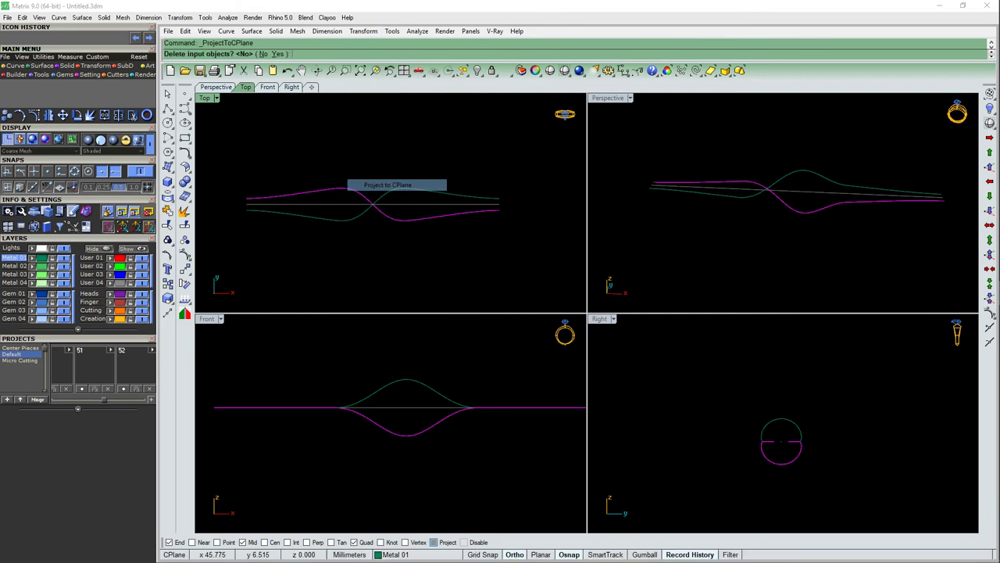
{"action": "scroll", "coordinate": [781, 187], "scroll_direction": "up", "scroll_amount": 3}
{"action": "key", "text": "Delete"}
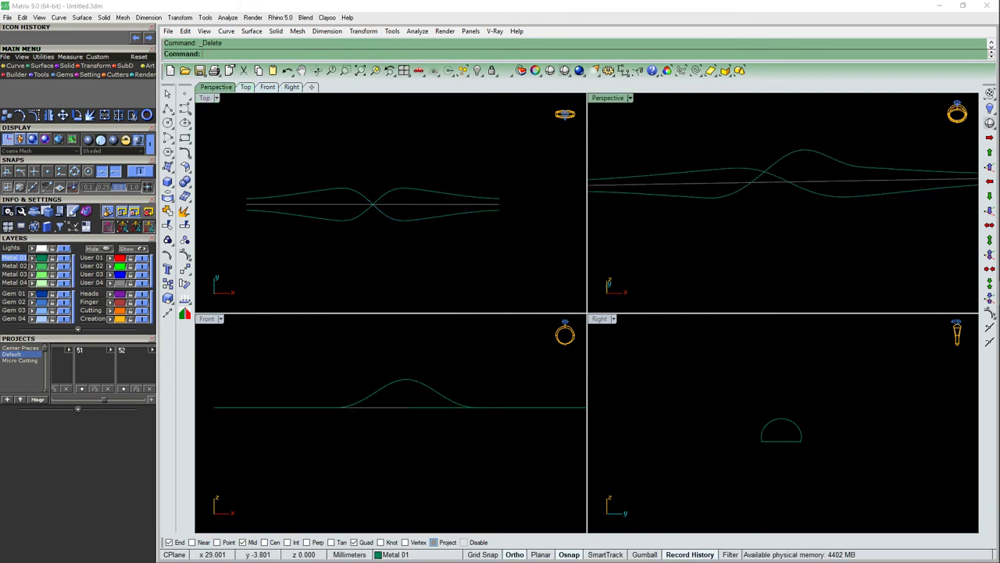
Step: Select all curves and view them nearly side-on in a maximized Perspective view
{"action": "key", "text": "ctrl+a"}
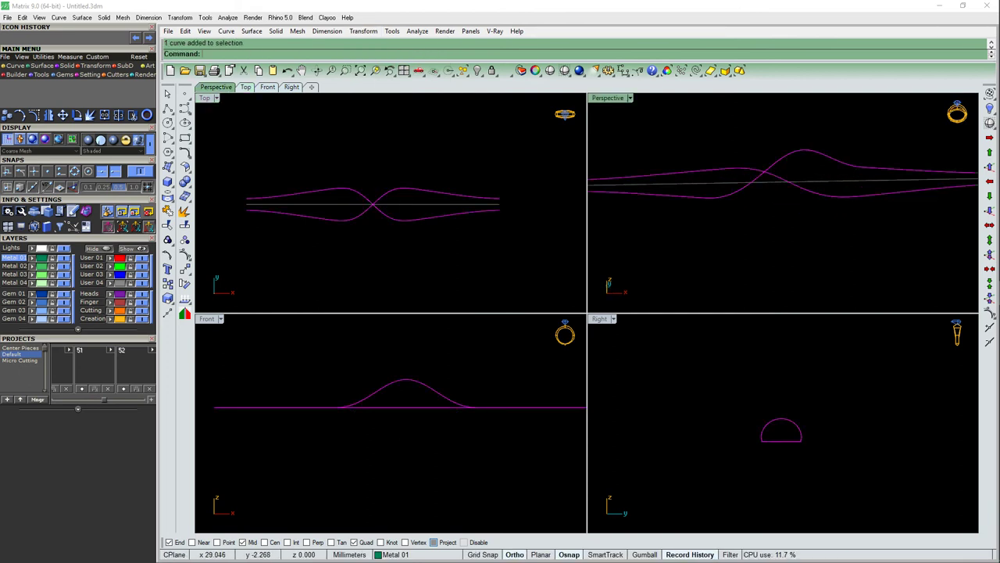
{"action": "key", "text": "ctrl+m"}
{"action": "right_click_drag", "start_coordinate": [547, 312], "coordinate": [594, 313]}
Step: Rebuild the two edge curves with 21 points
{"action": "type", "text": "ebuild"}
{"action": "key", "text": "Return"}
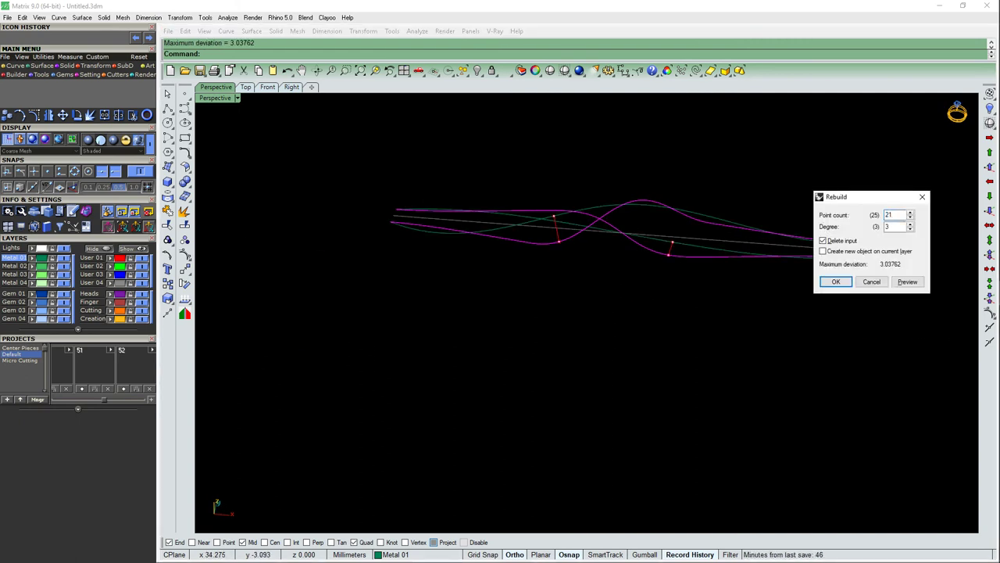
{"action": "right_click_drag", "start_coordinate": [547, 312], "coordinate": [594, 313]}
{"action": "key", "text": "Return"}
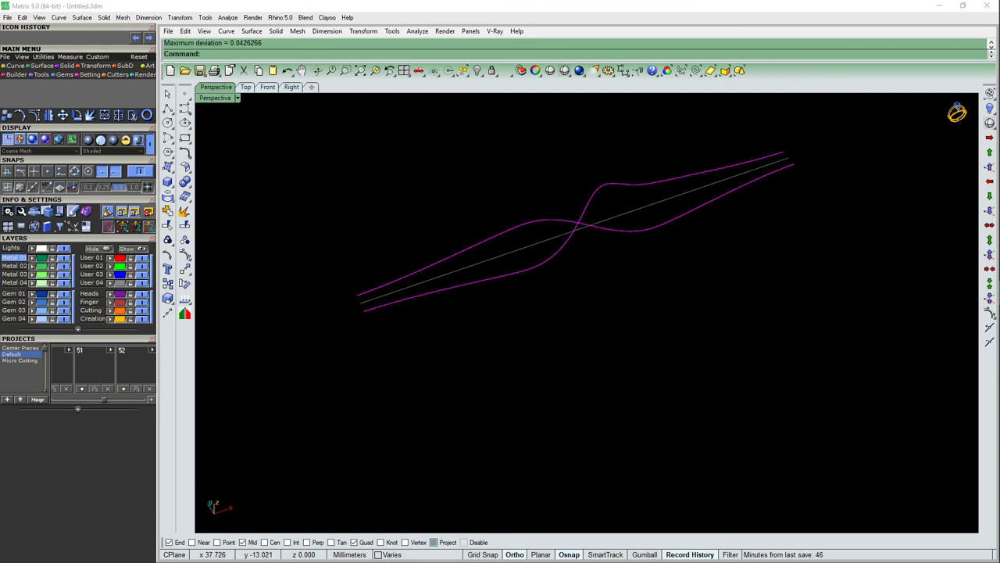
{"action": "type", "text": "L"}
Step: Sweep a twisted green surface between the rebuilt edge curves and select it
{"action": "key", "text": "Return"}
{"action": "key", "text": "Return"}
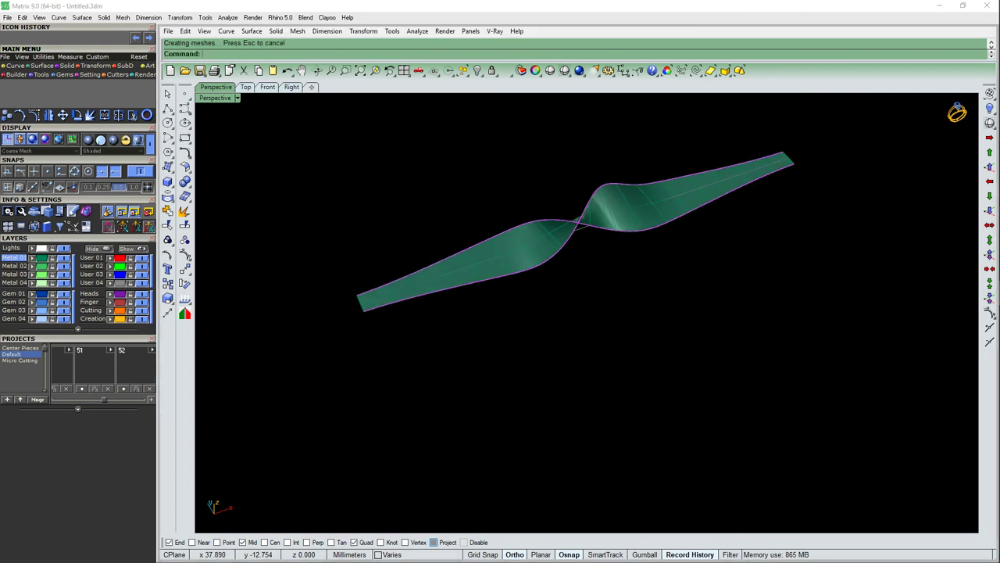
{"action": "key", "text": "ctrl+F1"}
{"action": "key", "text": "ctrl+F3"}
{"action": "key", "text": "ctrl+a"}
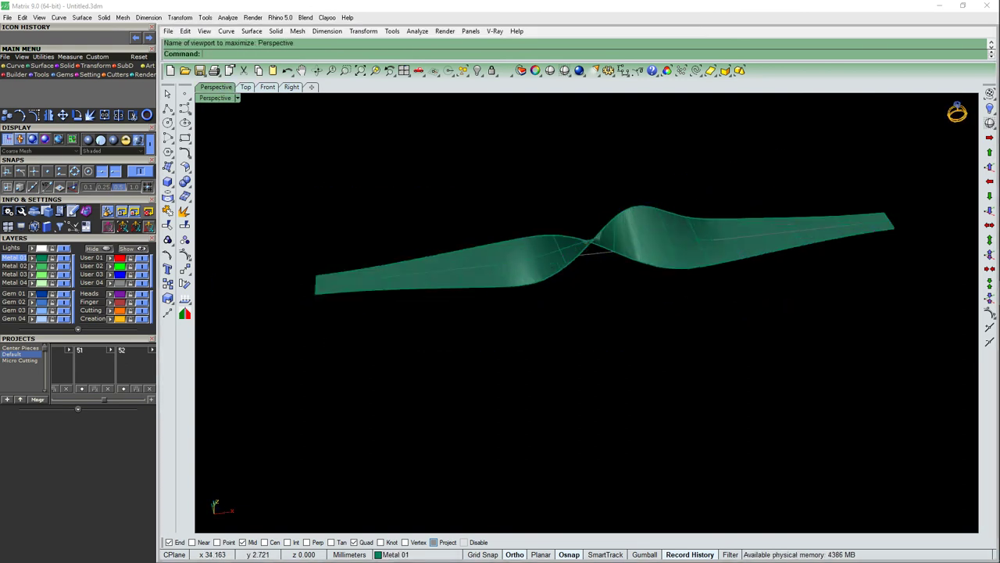
Step: Offset the twisted strip 0.75 mm into a solid on both sides, then view Front shaded
{"action": "key", "text": "Return"}
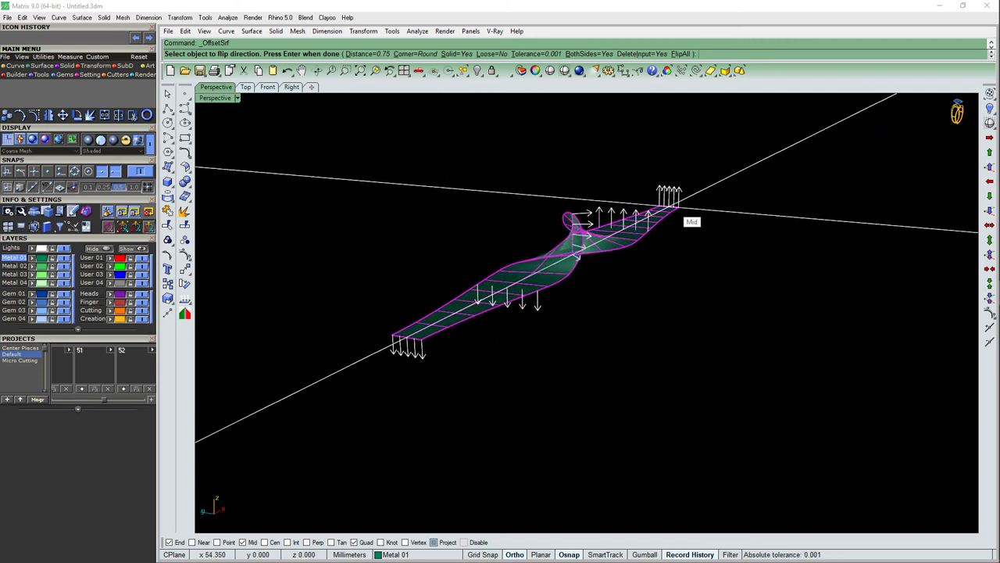
{"action": "key", "text": "Return"}
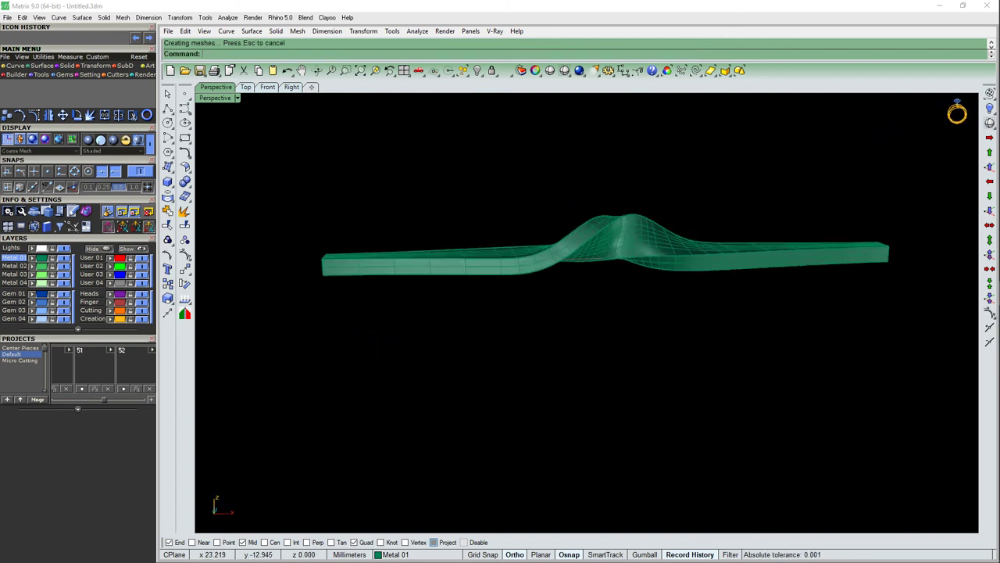
{"action": "key", "text": "ctrl+F2"}
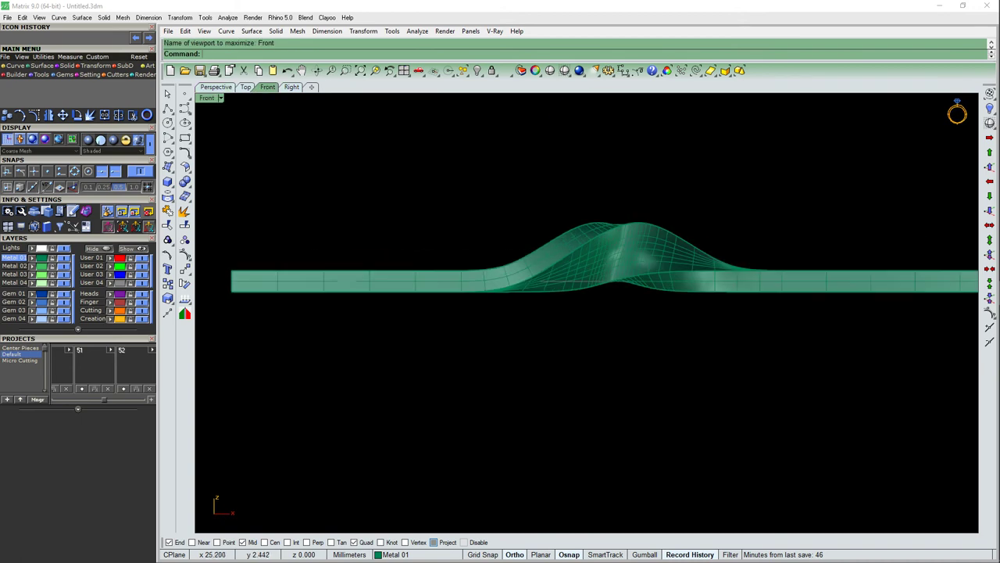
{"action": "type", "text": "WE"}
{"action": "key", "text": "ctrl+F4"}
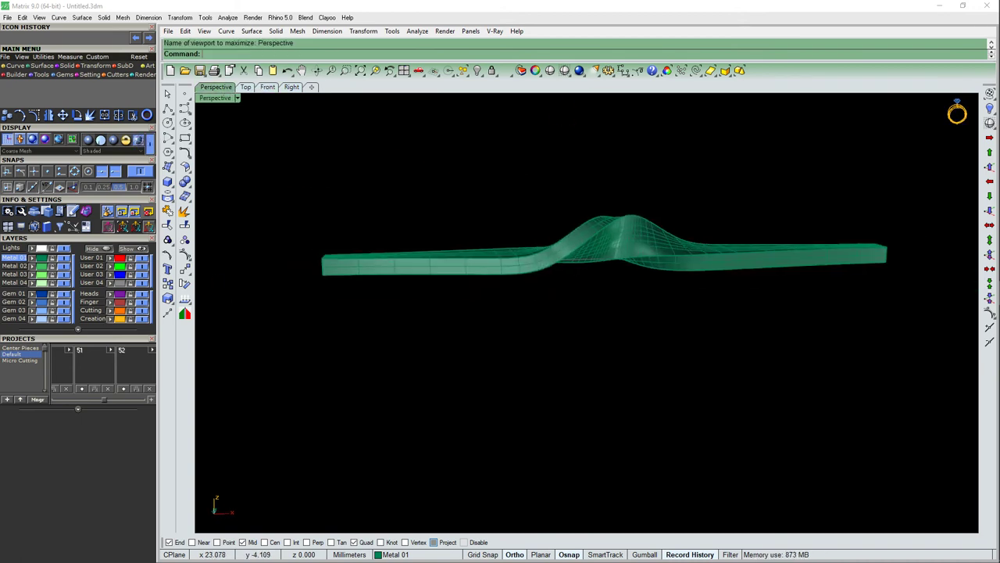
{"action": "key", "text": "ctrl+F2"}
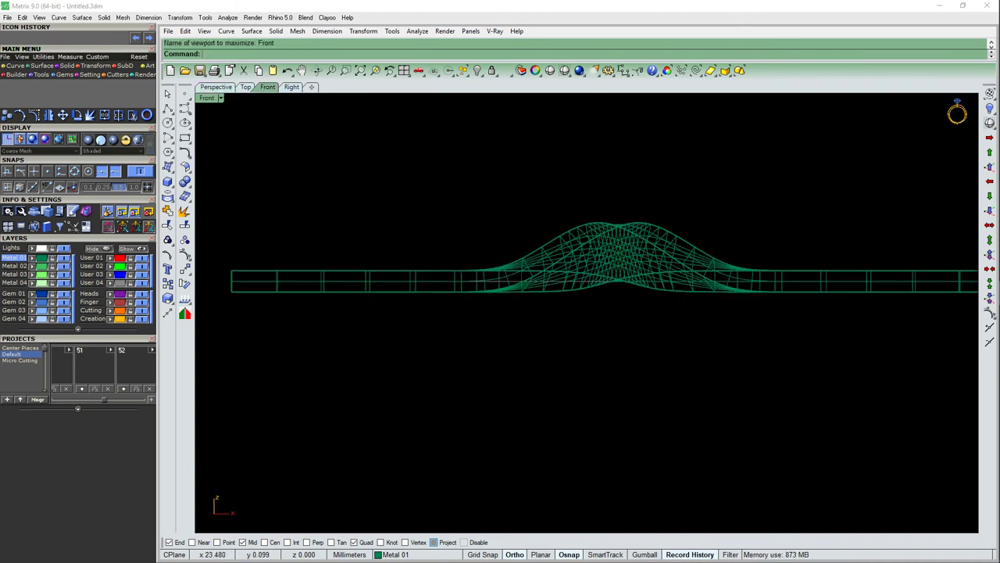
{"action": "type", "text": "W"}
{"action": "key", "text": "ctrl+alt+s"}
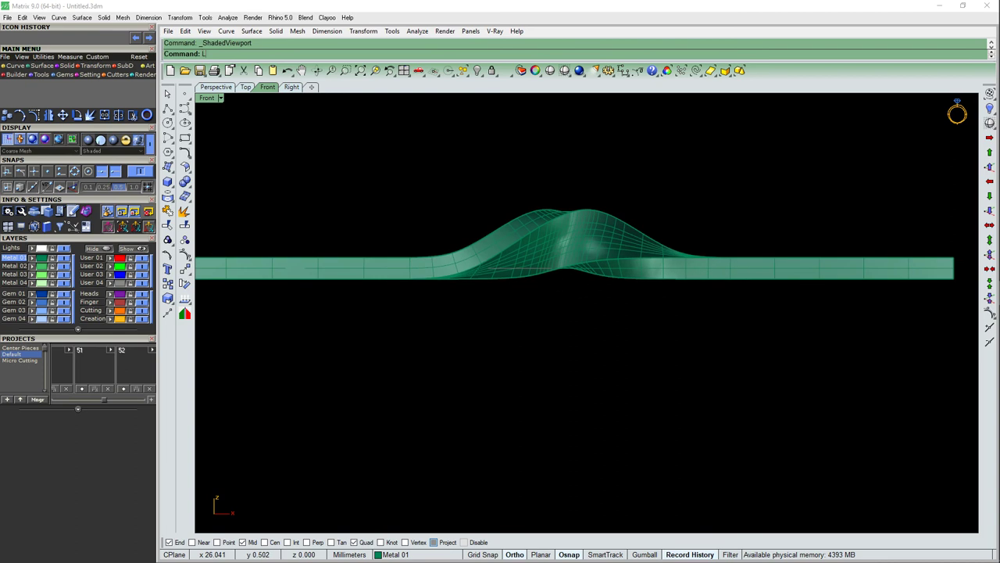
Step: Begin a straight line at the strip's left end
{"action": "key", "text": "Return"}
{"action": "scroll", "coordinate": [534, 265], "scroll_direction": "down", "scroll_amount": 2}
{"action": "left_click", "coordinate": [307, 273]}
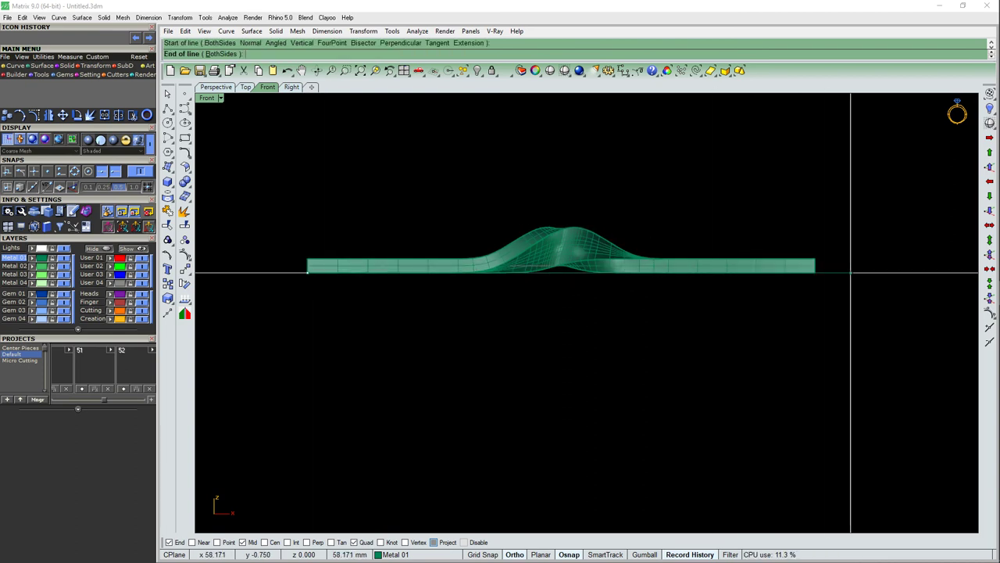
Step: End the straight line at the strip's right end and select it
{"action": "left_click", "coordinate": [815, 273]}
{"action": "scroll", "coordinate": [625, 289], "scroll_direction": "up", "scroll_amount": 2}
{"action": "left_click", "coordinate": [626, 260]}
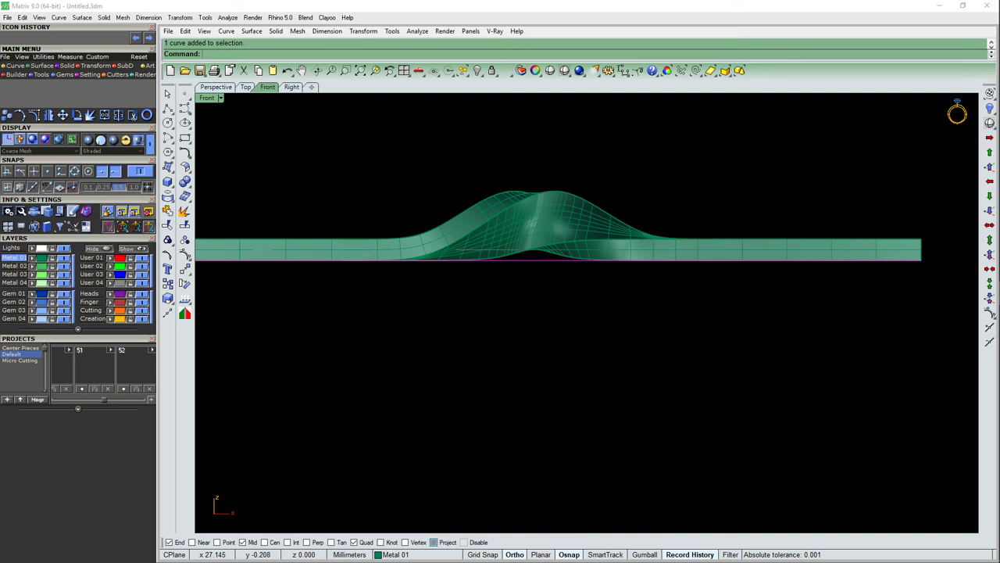
Step: Select the band's edge curves without the straight line, then the whole solid strip
{"action": "key", "text": "ctrl+F4"}
{"action": "key", "text": "ctrl+a"}
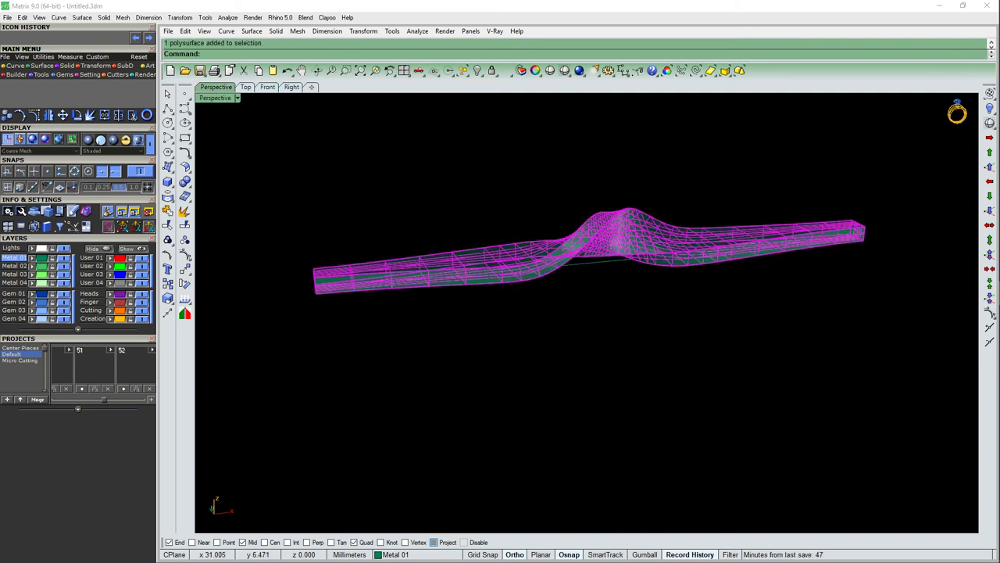
{"action": "key", "text": "Escape"}
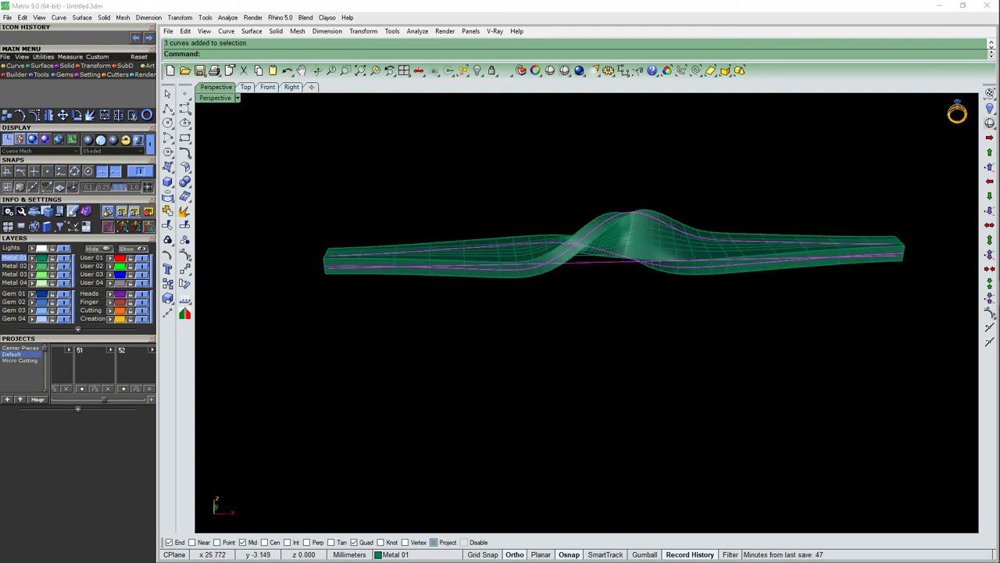
{"action": "left_click", "coordinate": [484, 264], "text": "ctrl"}
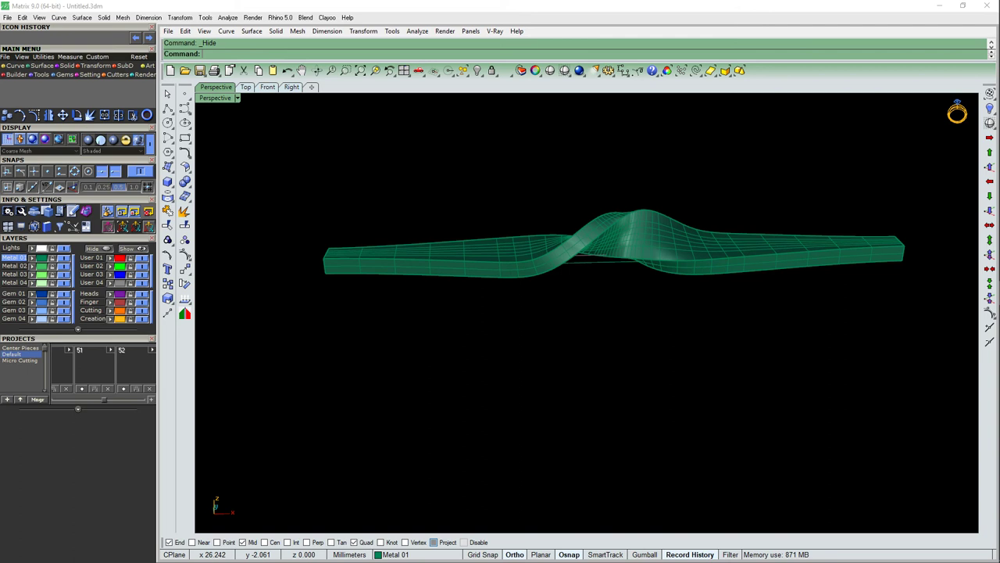
{"action": "key", "text": "ctrl+a"}
Step: Delete the solid strip and lock the straight centre curve
{"action": "key", "text": "Delete"}
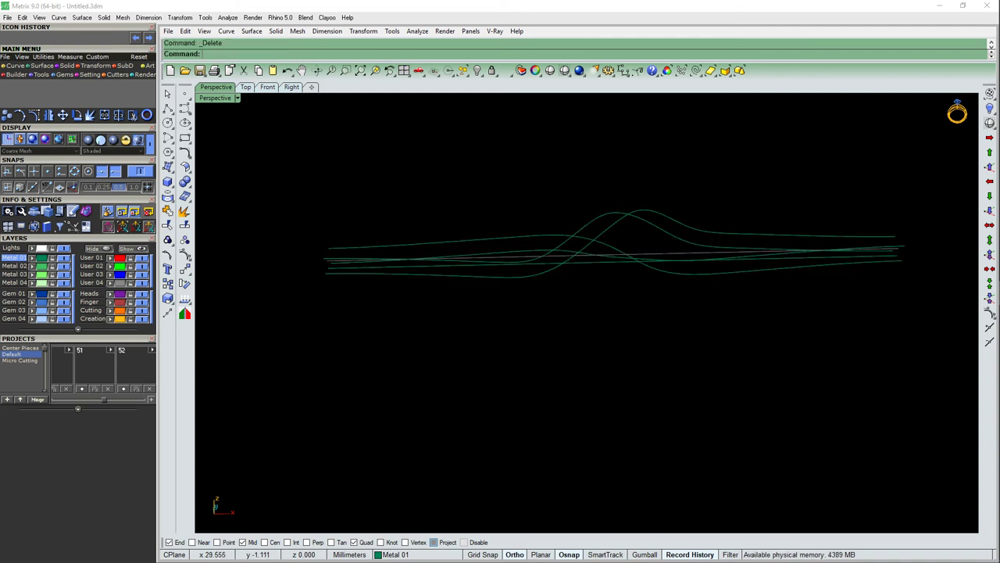
{"action": "left_click", "coordinate": [485, 249]}
{"action": "key", "text": "Left"}
{"action": "key", "text": "Left"}
{"action": "key", "text": "Left"}
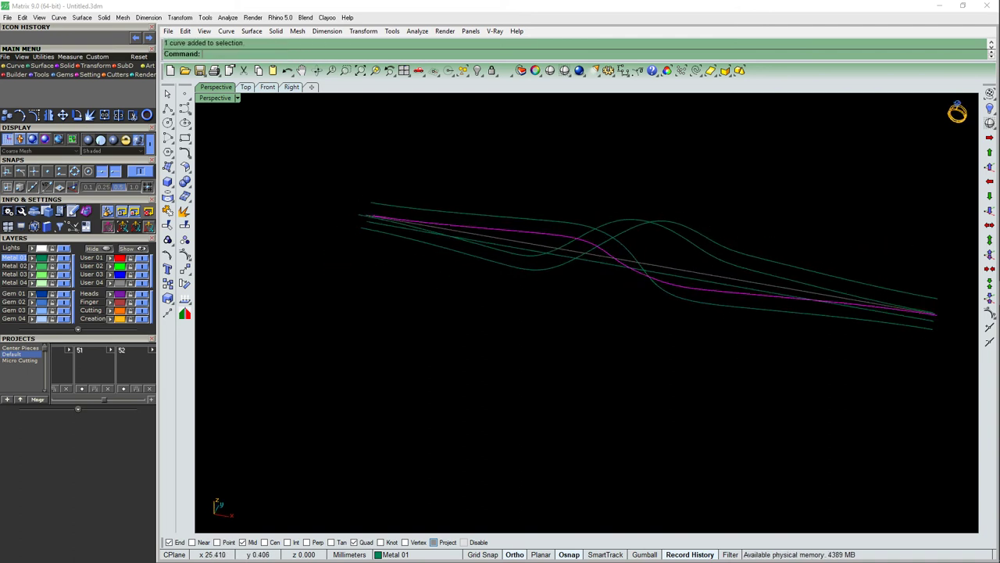
{"action": "left_click", "coordinate": [290, 87]}
{"action": "left_click", "coordinate": [268, 87]}
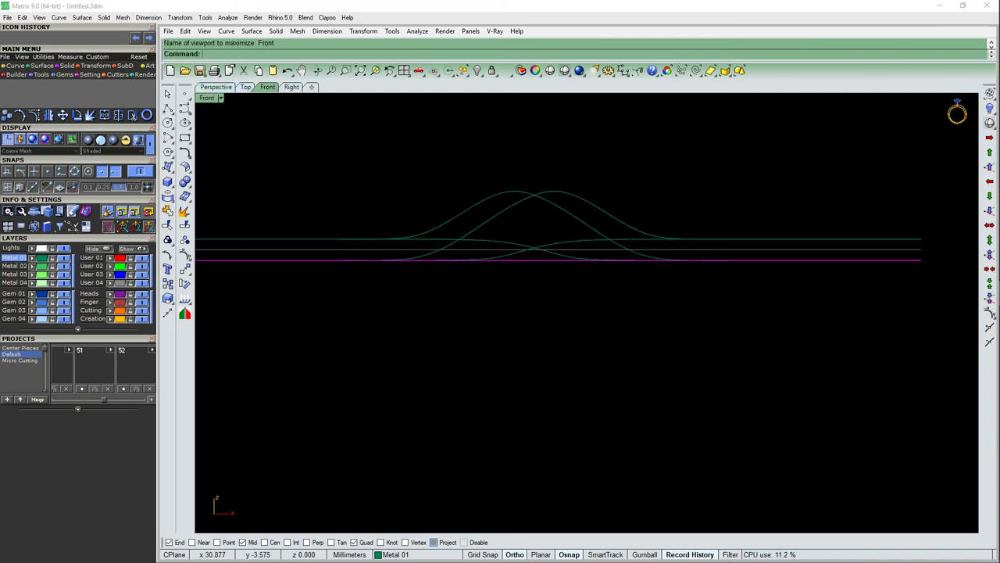
{"action": "key", "text": "ctrl+l"}
{"action": "type", "text": "LO"}
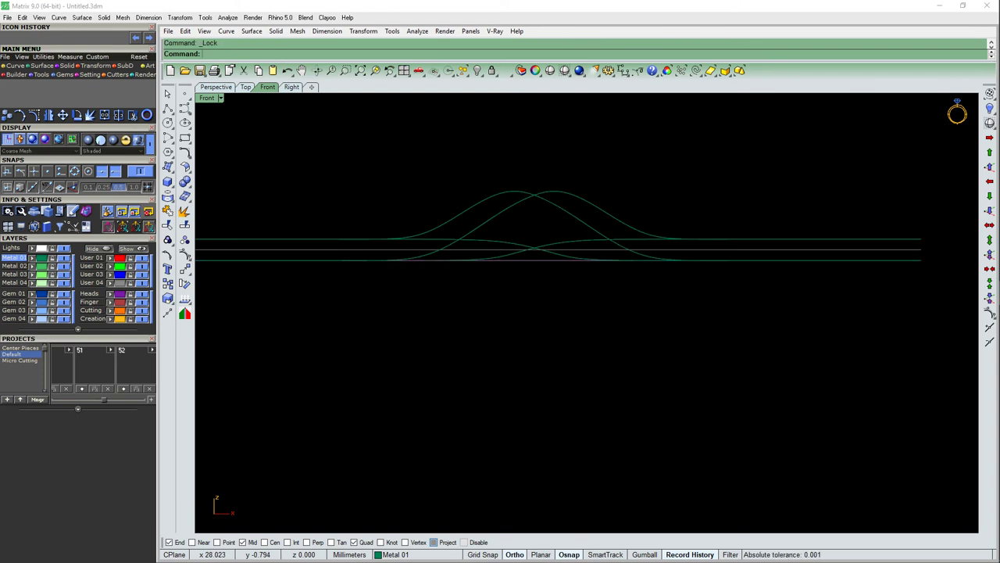
Step: Rebuild the four edge curves with 21 points at degree 3
{"action": "key", "text": "ctrl+a"}
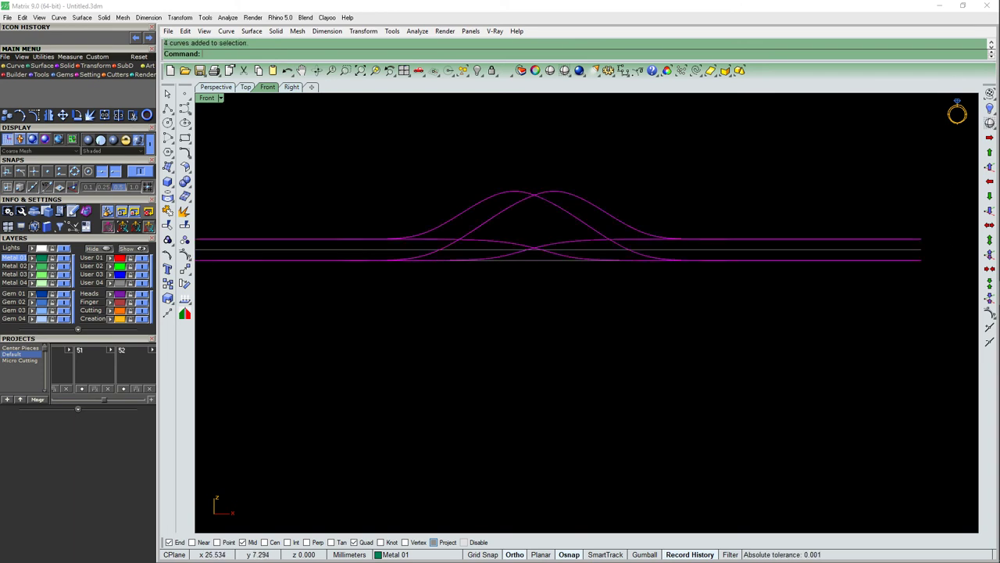
{"action": "type", "text": "rebuild"}
{"action": "key", "text": "Return"}
{"action": "key", "text": "Return"}
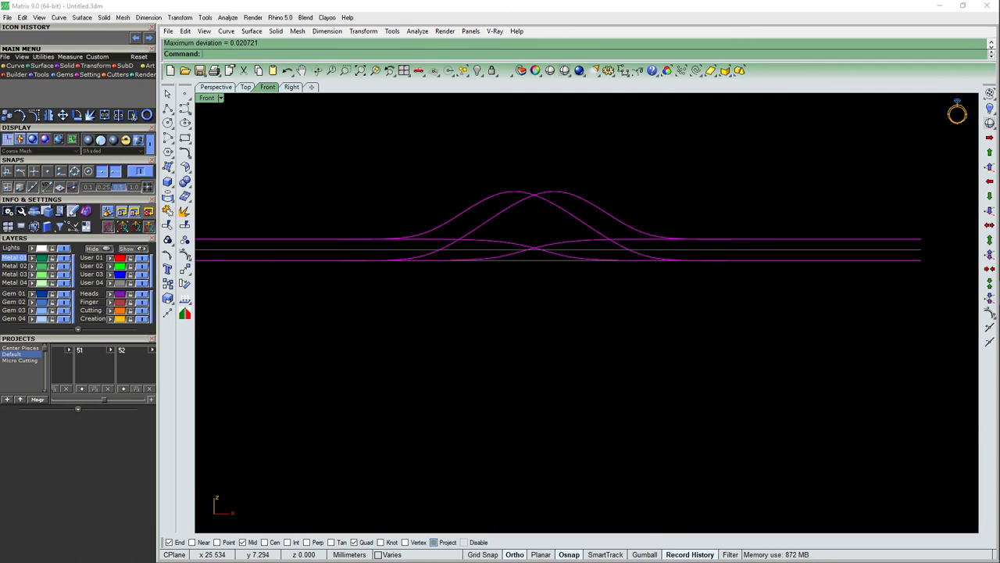
{"action": "scroll", "coordinate": [923, 375], "scroll_direction": "up", "scroll_amount": 1}
{"action": "scroll", "coordinate": [922, 375], "scroll_direction": "up", "scroll_amount": 1}
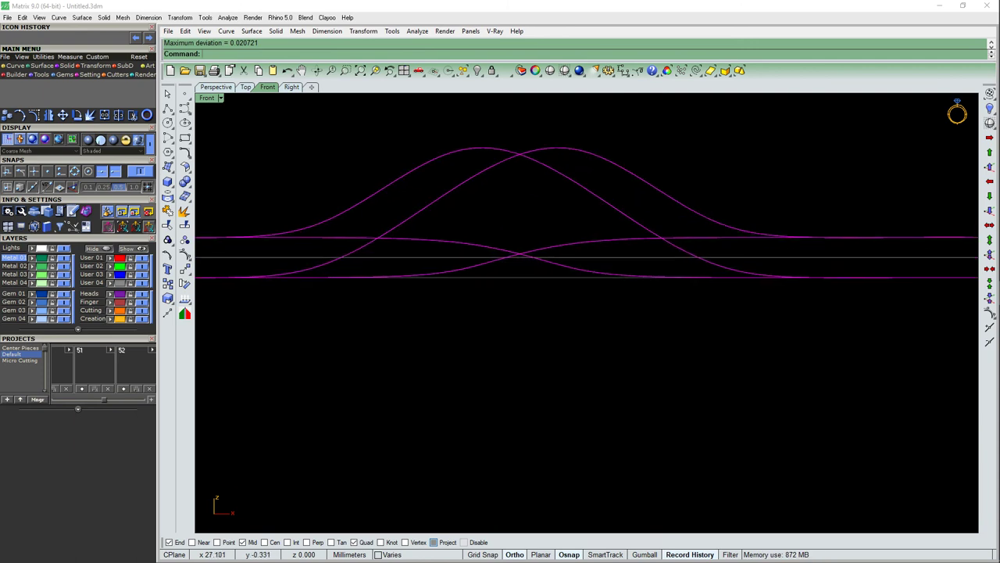
{"action": "scroll", "coordinate": [922, 375], "scroll_direction": "up", "scroll_amount": 1}
{"action": "scroll", "coordinate": [922, 375], "scroll_direction": "up", "scroll_amount": 1}
{"action": "key", "text": "Escape"}
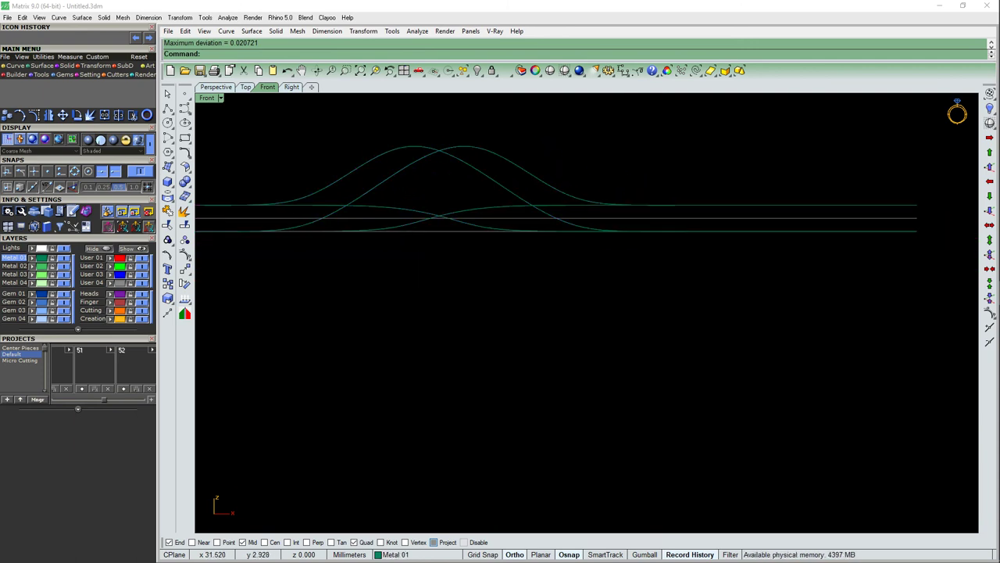
{"action": "left_click", "coordinate": [465, 147]}
{"action": "left_click", "coordinate": [215, 87]}
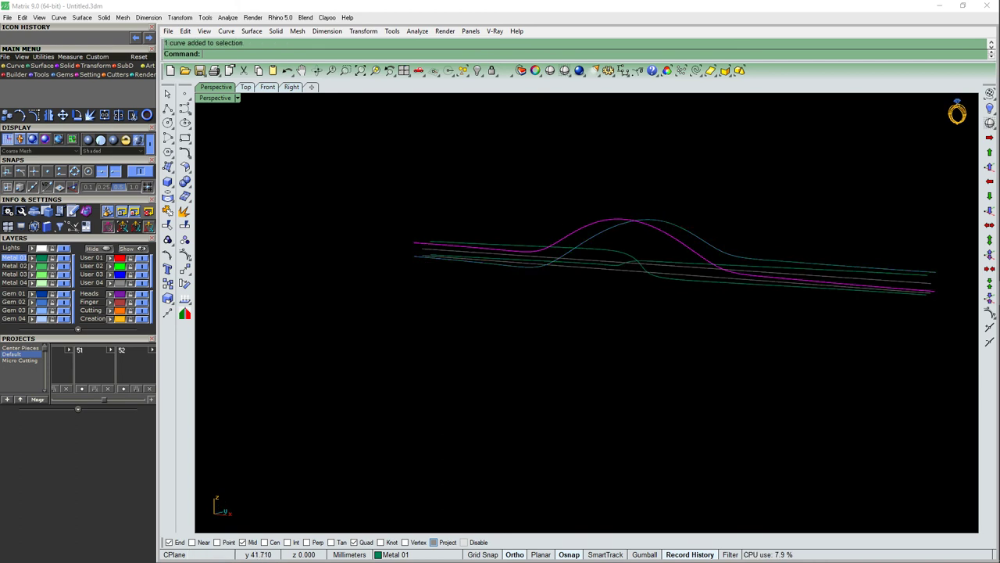
Step: Loft a Normal-style twisted surface between the rebuilt edge curves and inspect it
{"action": "right_click_drag", "start_coordinate": [547, 312], "coordinate": [625, 313]}
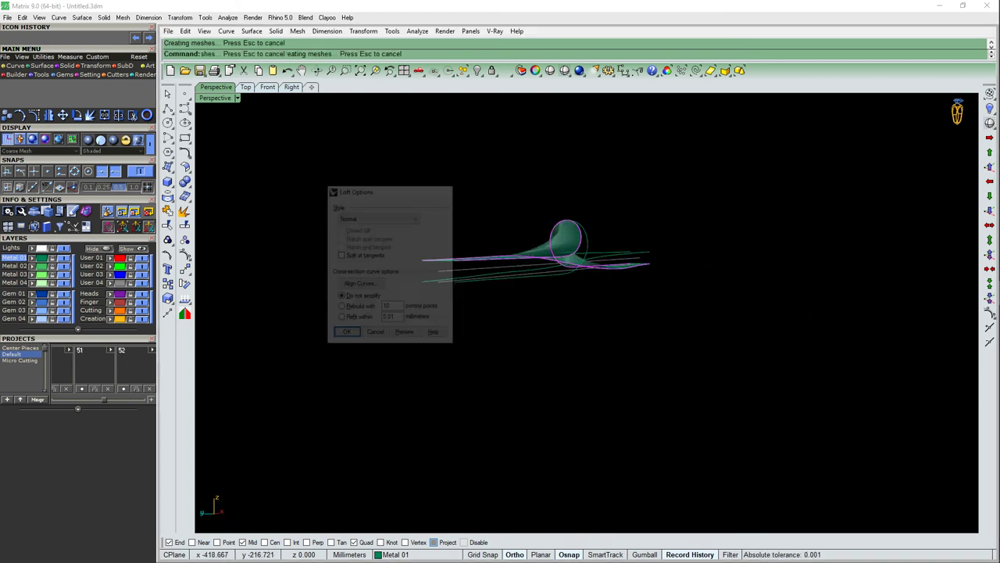
{"action": "key", "text": "Return"}
{"action": "right_click_drag", "start_coordinate": [625, 313], "coordinate": [656, 281]}
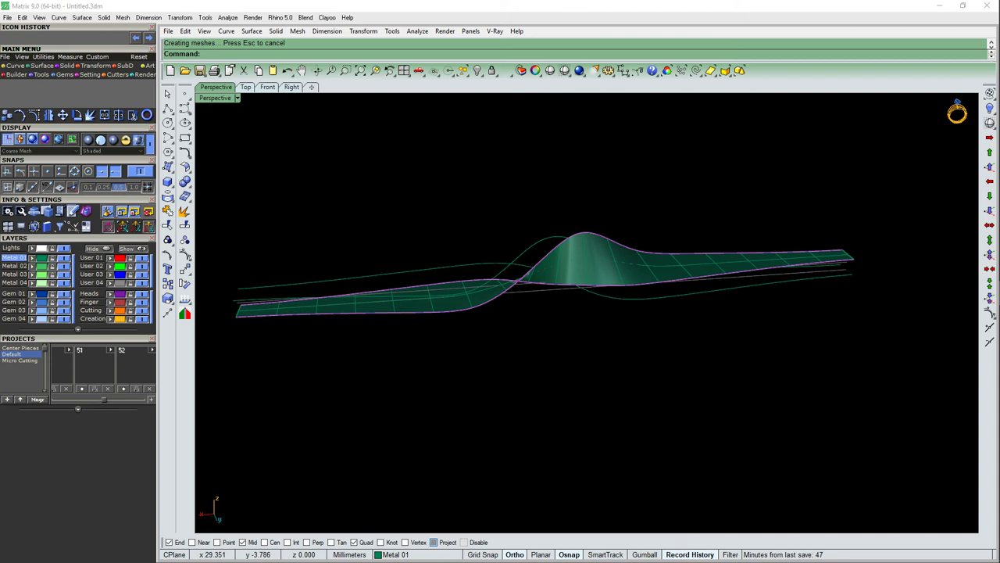
{"action": "mouse_move", "coordinate": [547, 281]}
{"action": "right_mouse_down"}
{"action": "mouse_move", "coordinate": [594, 258]}
{"action": "mouse_move", "coordinate": [625, 266]}
{"action": "right_mouse_up"}
Step: Pick edge curves from the overlapping objects for the next loft
{"action": "left_click", "coordinate": [588, 313]}
{"action": "left_click", "coordinate": [609, 324]}
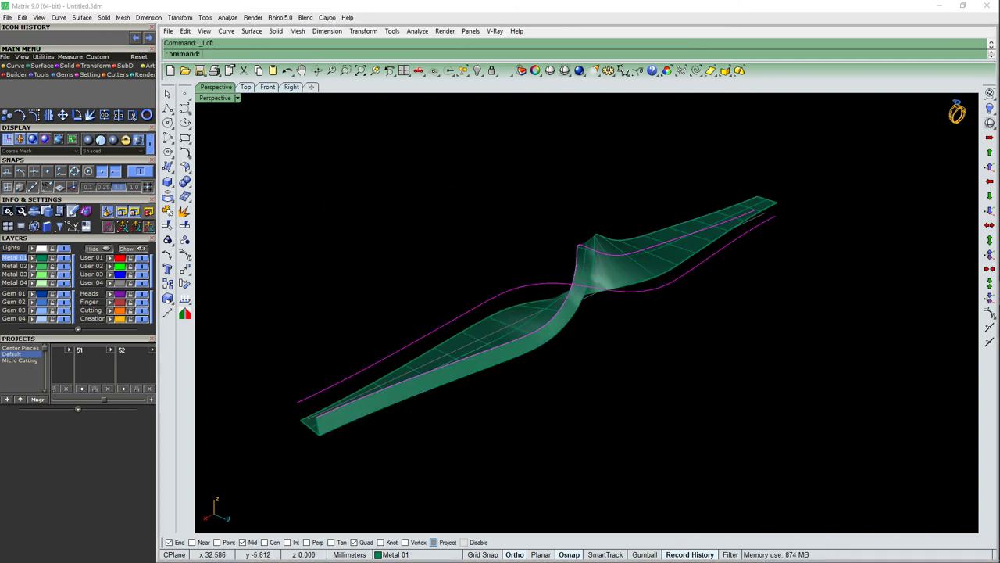
{"action": "mouse_move", "coordinate": [586, 313]}
{"action": "right_mouse_down"}
{"action": "mouse_move", "coordinate": [547, 329]}
{"action": "mouse_move", "coordinate": [695, 274]}
{"action": "right_mouse_up"}
{"action": "left_click", "coordinate": [696, 274]}
Step: Loft another side surface between two chosen edge curves to close the band
{"action": "left_click", "coordinate": [625, 235]}
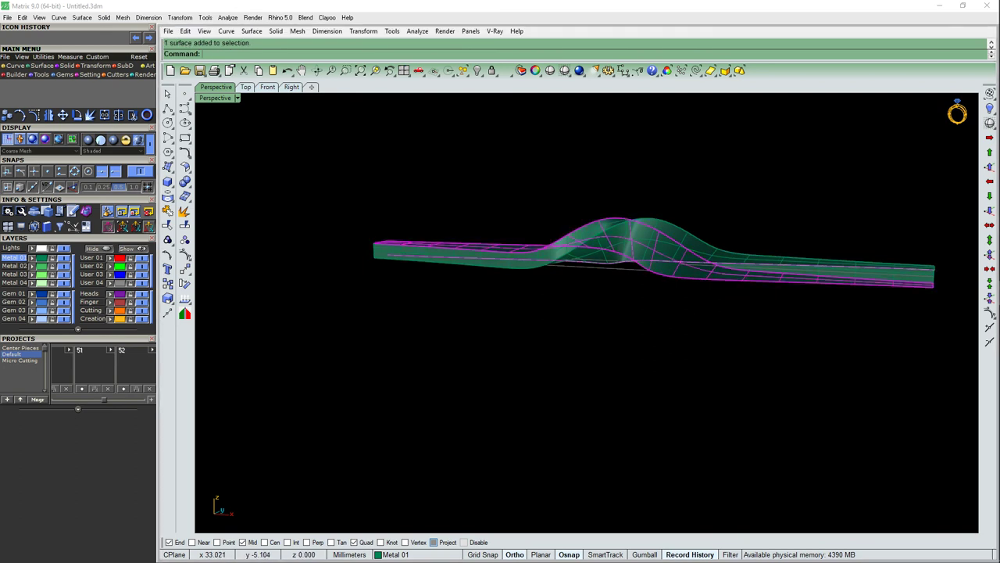
{"action": "left_click", "coordinate": [692, 286]}
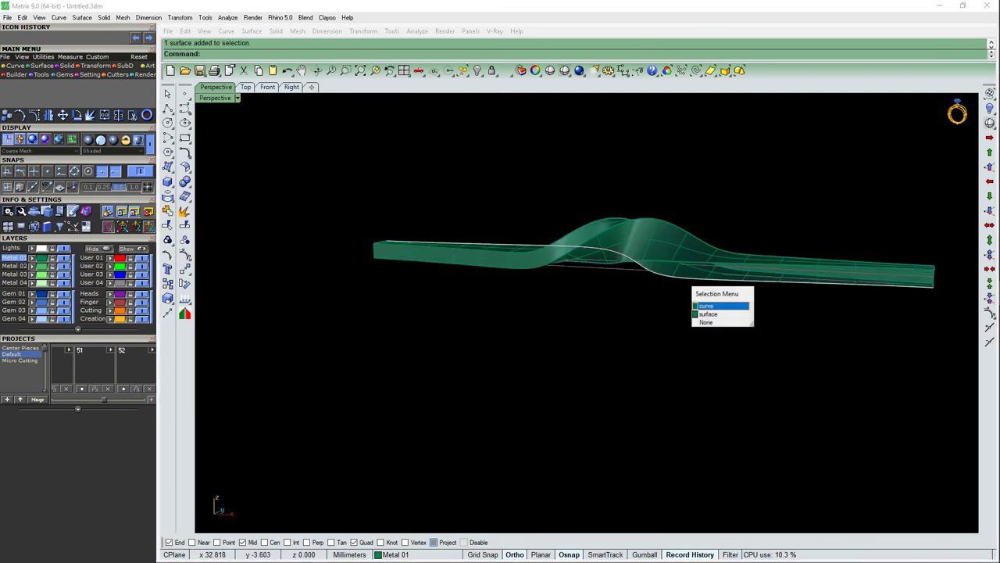
{"action": "left_click", "coordinate": [707, 305]}
{"action": "left_click", "coordinate": [694, 269]}
{"action": "left_click", "coordinate": [707, 288]}
{"action": "key", "text": "Return"}
{"action": "key", "text": "Return"}
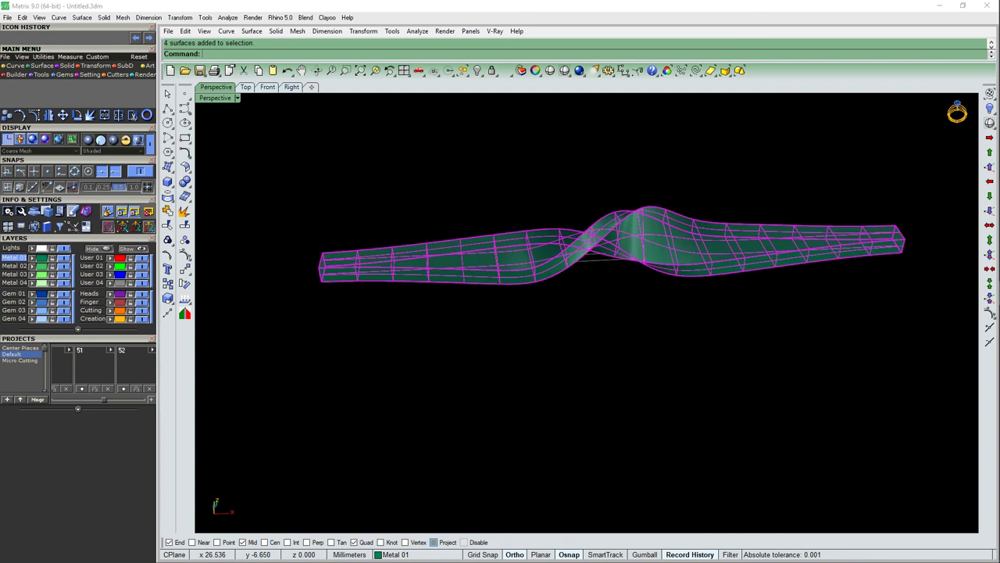
{"action": "type", "text": "U"}
Step: Unlock the centre line and maximize the Front view
{"action": "key", "text": "Return"}
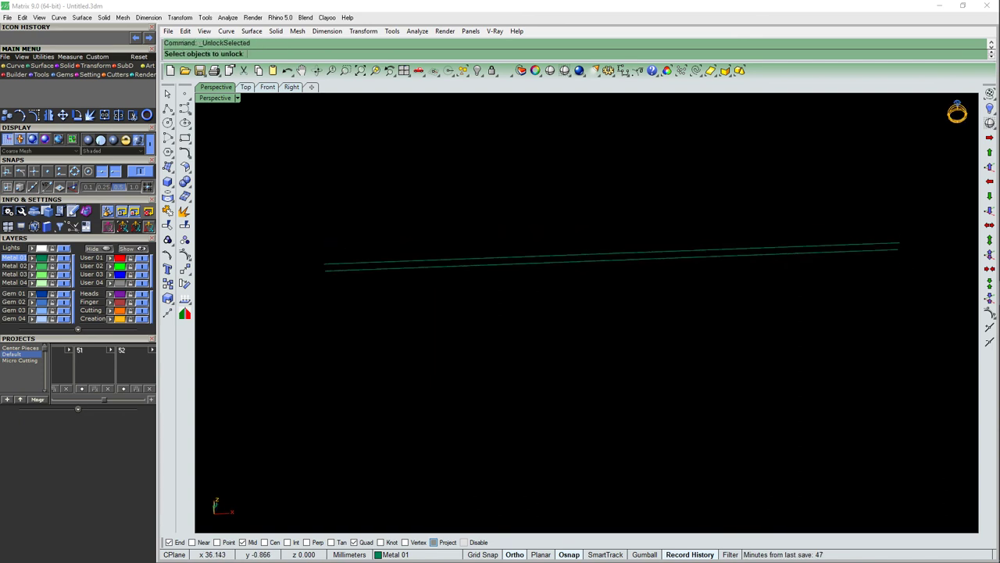
{"action": "key", "text": "Return"}
{"action": "key", "text": "ctrl+F2"}
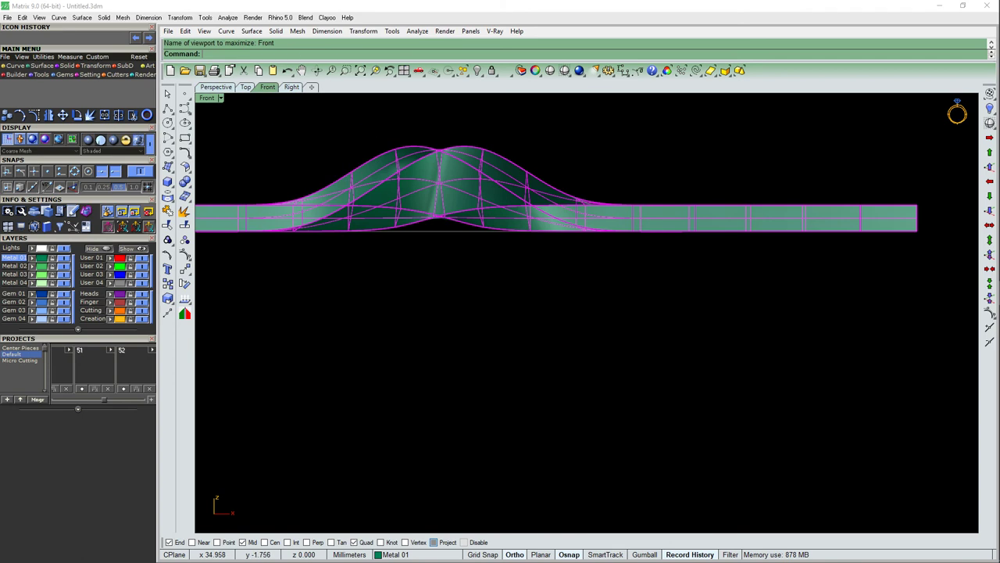
{"action": "type", "text": "W"}
Step: Move the five band-building curves up by 0.75 mm with the M command
{"action": "key", "text": "Return"}
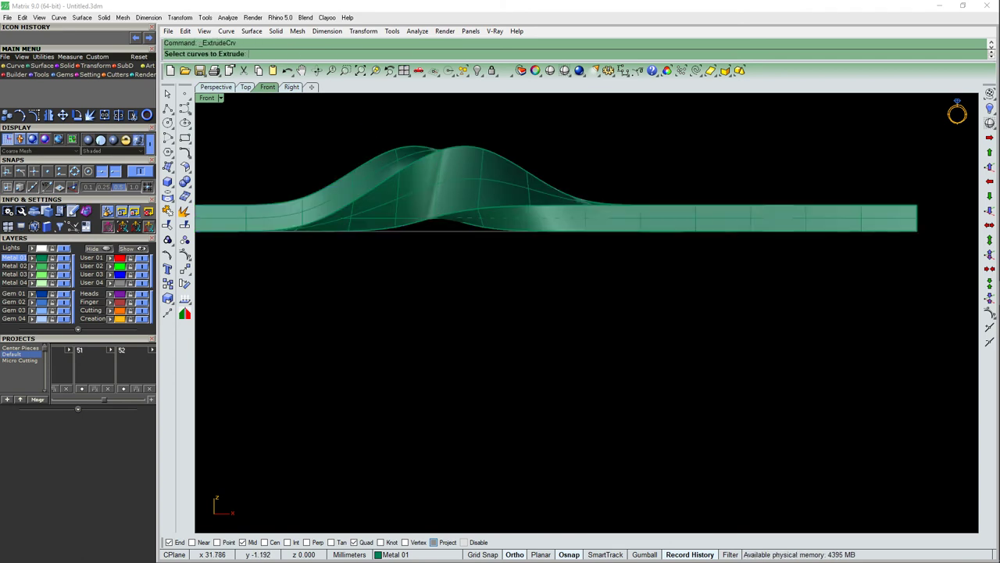
{"action": "type", "text": "w"}
{"action": "key", "text": "Return"}
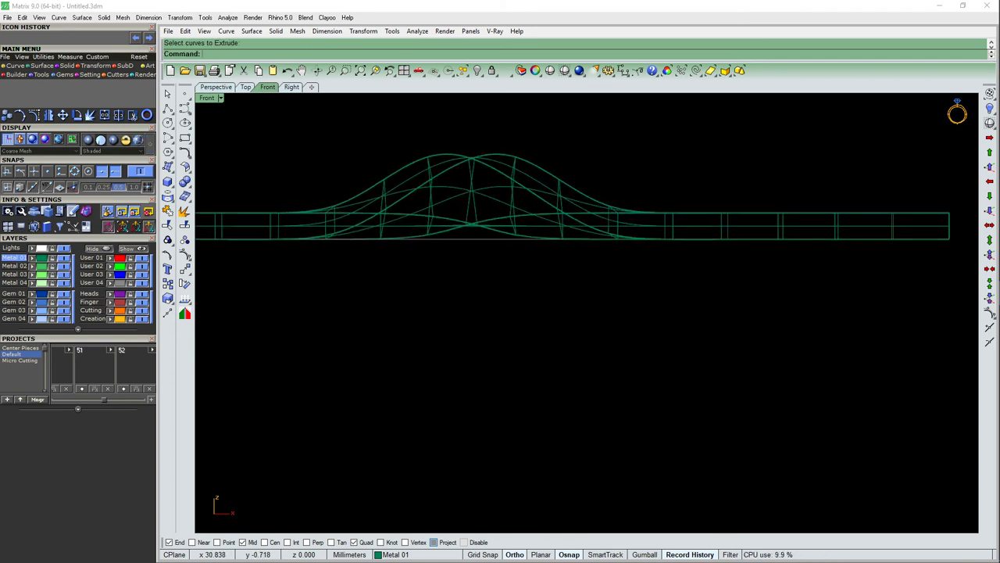
{"action": "type", "text": "m"}
{"action": "key", "text": "Return"}
{"action": "left_click", "coordinate": [681, 157]}
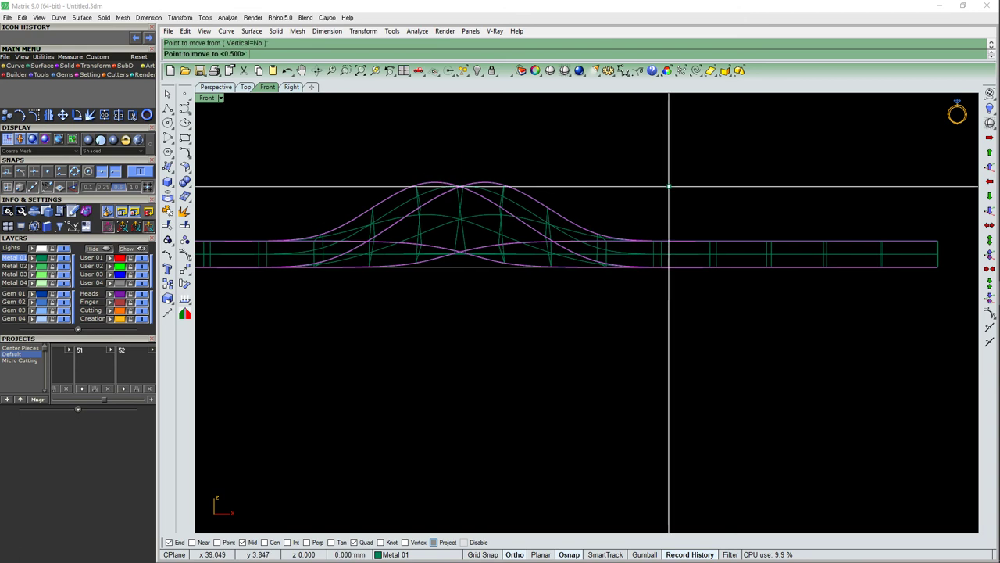
{"action": "type", "text": ".75"}
{"action": "key", "text": "Return"}
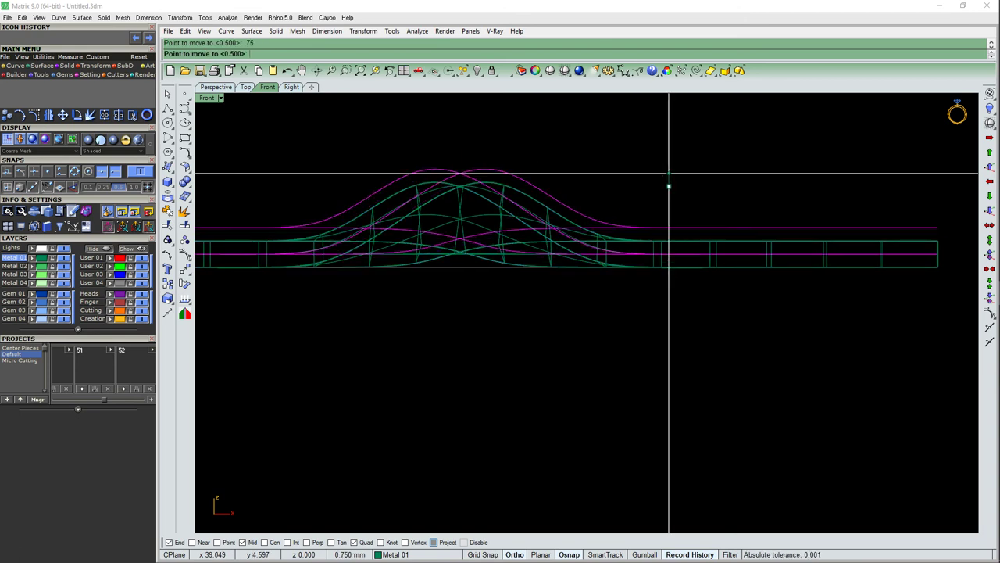
{"action": "left_click", "coordinate": [668, 186]}
Step: Switch to wireframe and reveal the hidden finger circle
{"action": "type", "text": "wq"}
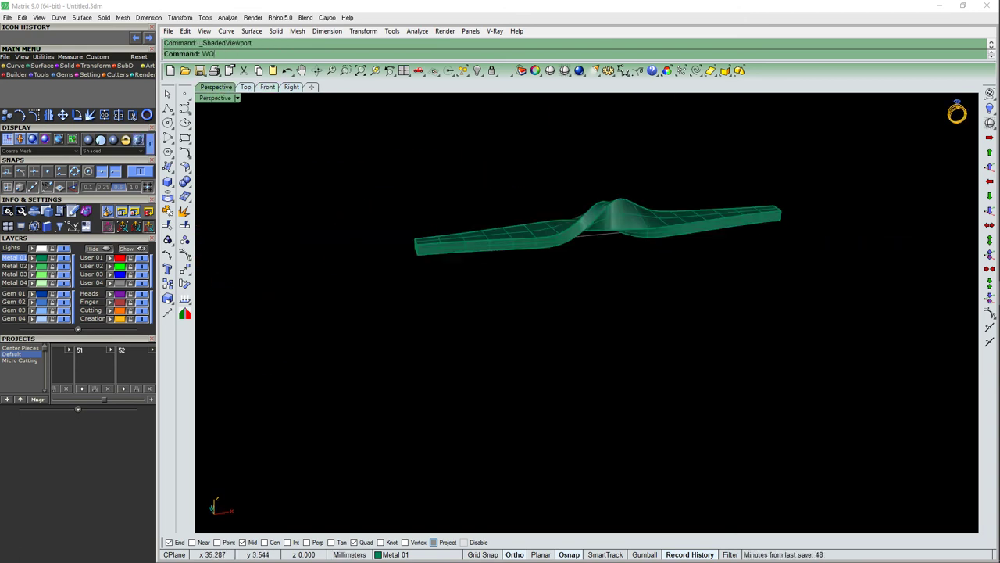
{"action": "type", "text": "we"}
{"action": "key", "text": "Return"}
{"action": "key", "text": "ctrl+a"}
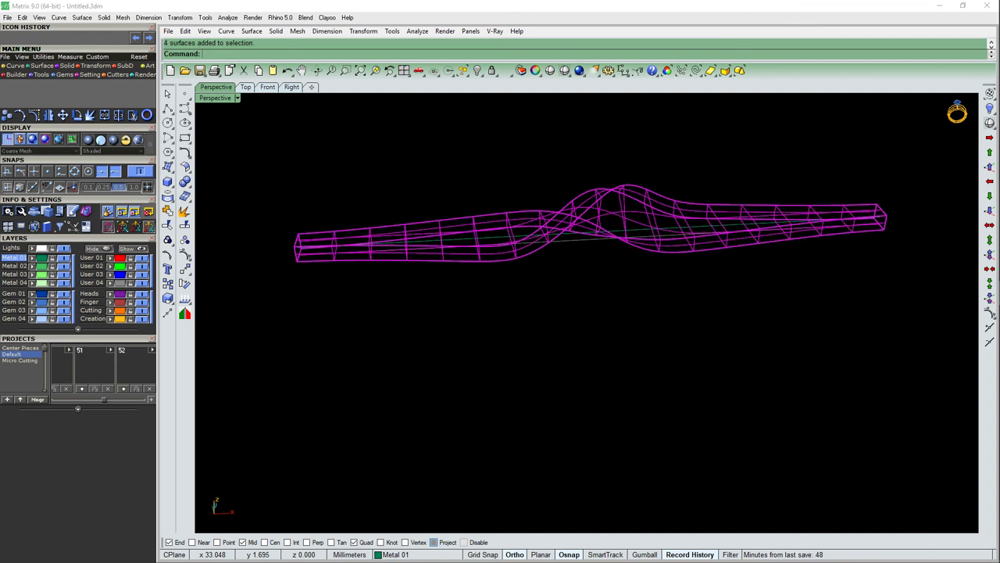
{"action": "key", "text": "ctrl+shift+h"}
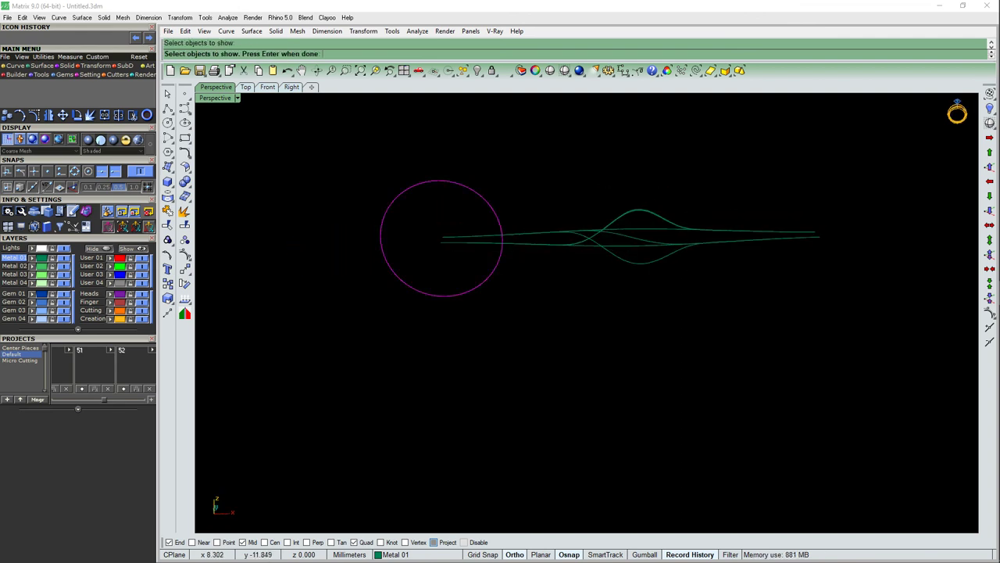
{"action": "key", "text": "ctrl+a"}
{"action": "key", "text": "Return"}
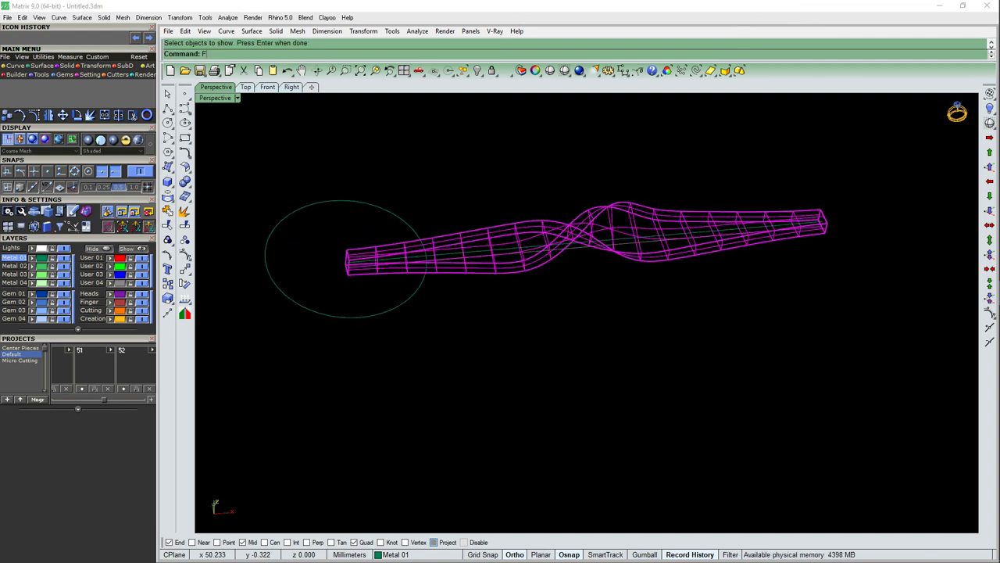
Step: Flow the band onto the finger circle and view the ring in wireframe Front
{"action": "type", "text": "low"}
{"action": "key", "text": "Return"}
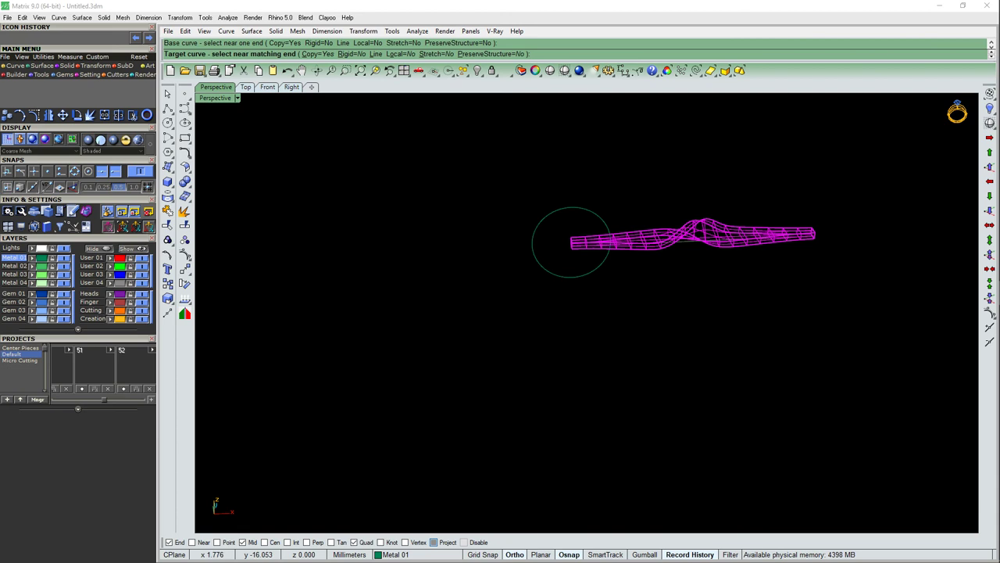
{"action": "left_click", "coordinate": [570, 277]}
{"action": "key", "text": "ctrl+F2"}
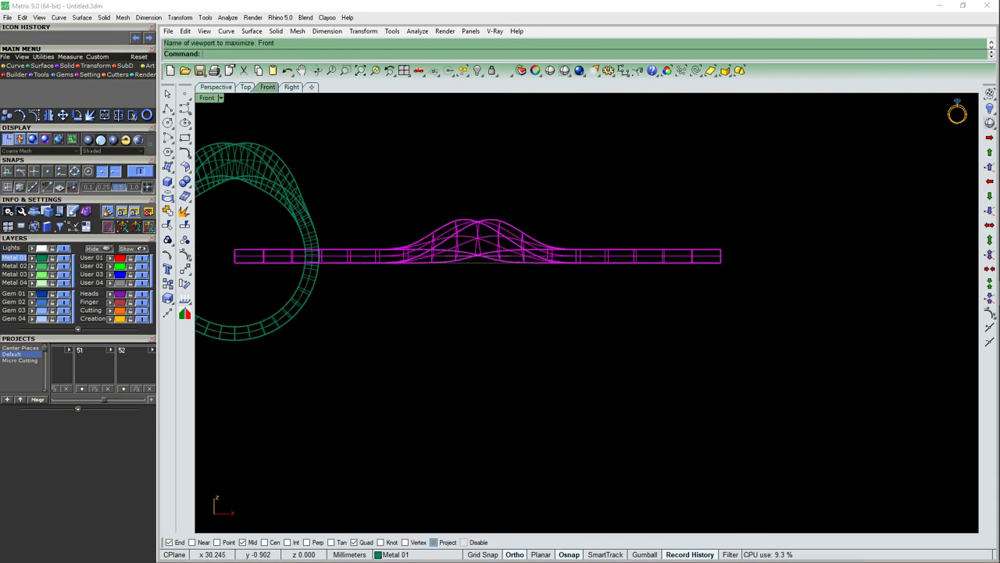
{"action": "key", "text": "ctrl+alt+s"}
{"action": "key", "text": "ctrl+alt+w"}
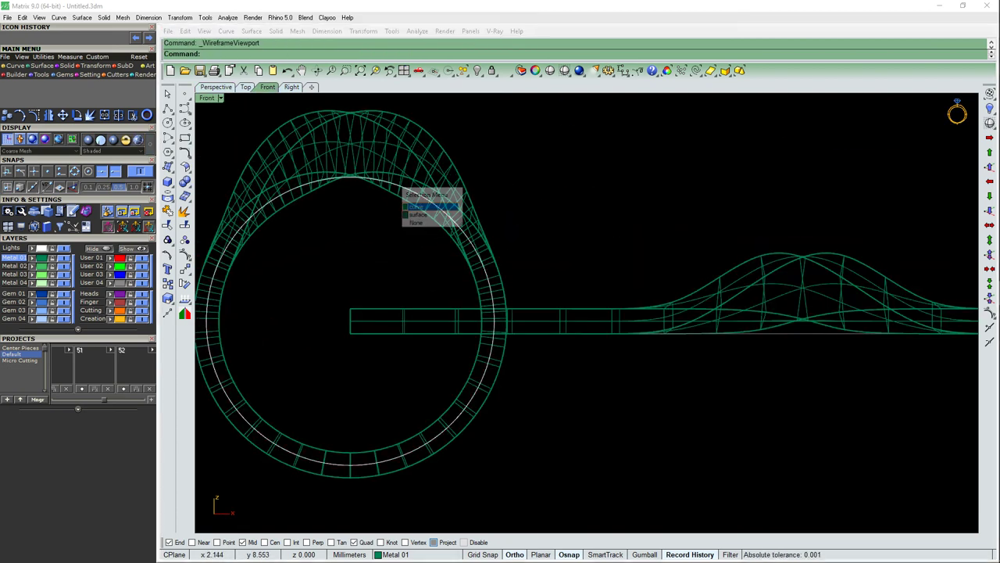
{"action": "right_click_drag", "start_coordinate": [407, 227], "coordinate": [481, 213]}
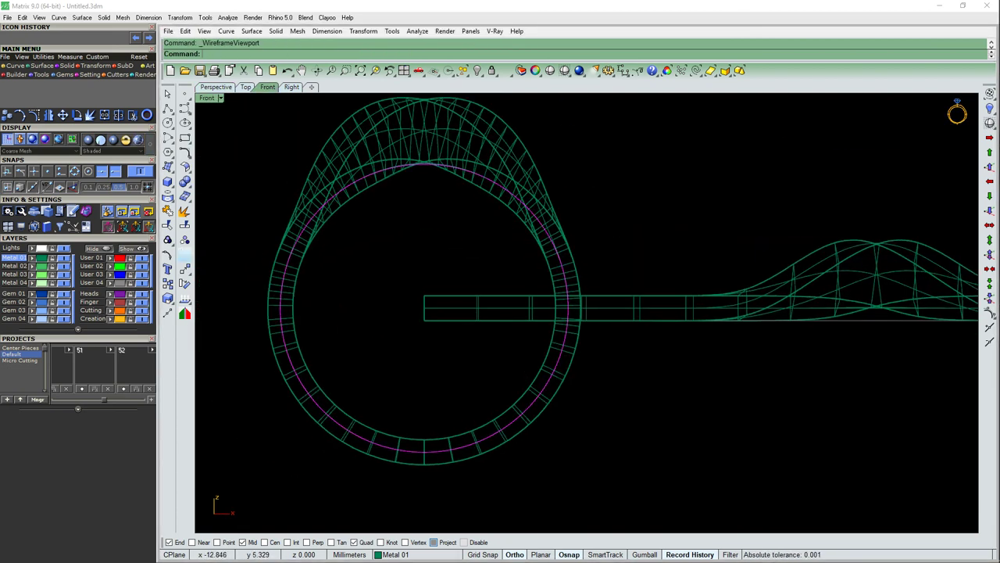
{"action": "key", "text": "ctrl+F1"}
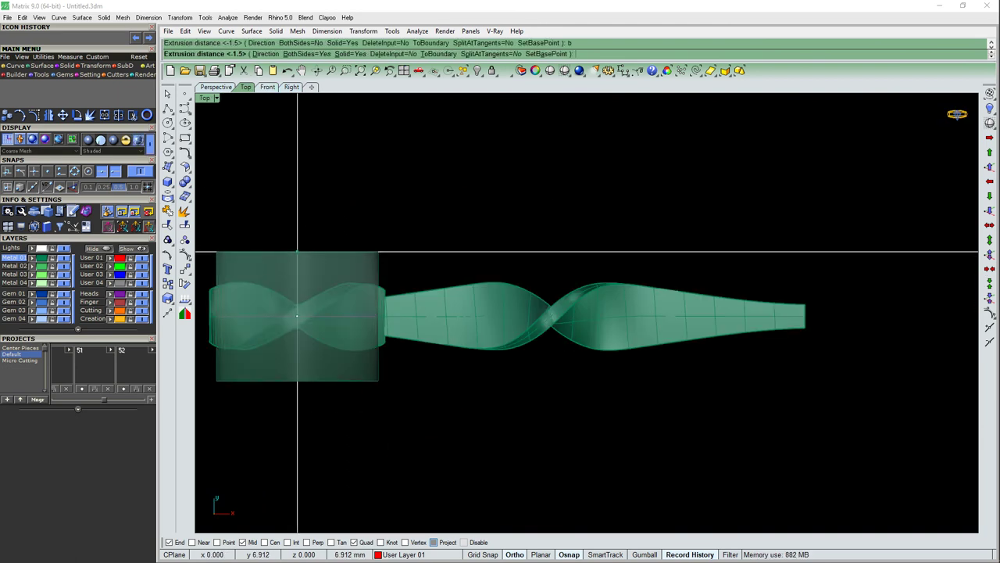
Step: Move the inner disk to User Layer 01, then to Creation Curves, and show Front in wireframe
{"action": "key", "text": "ctrl+F2"}
{"action": "key", "text": "ctrl+alt+s"}
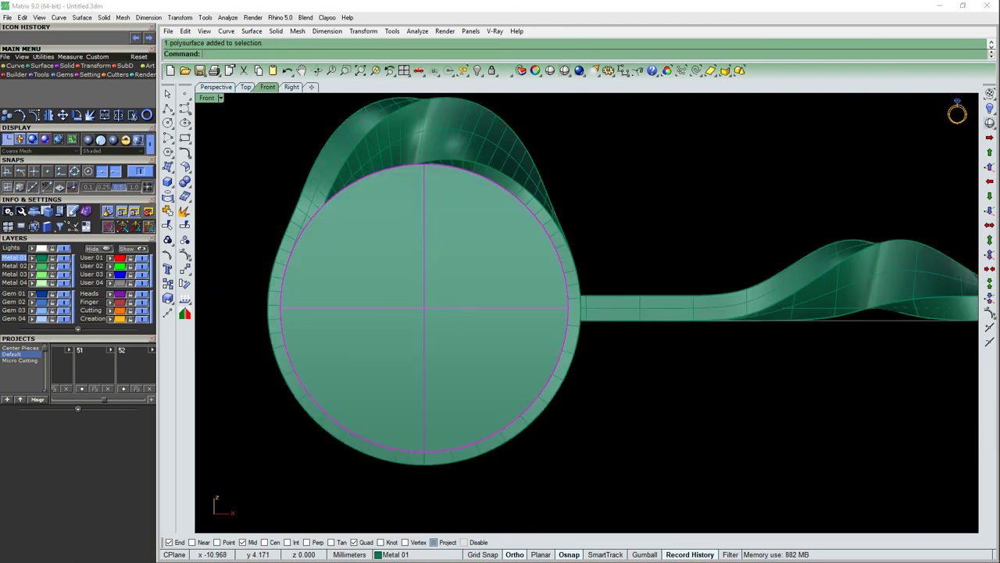
{"action": "left_click", "coordinate": [91, 257]}
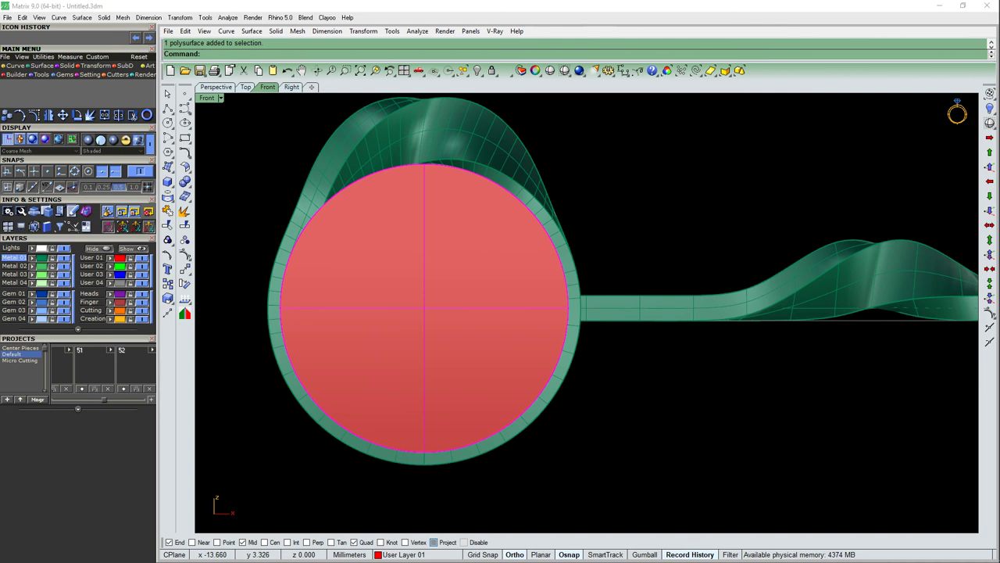
{"action": "left_click", "coordinate": [92, 318]}
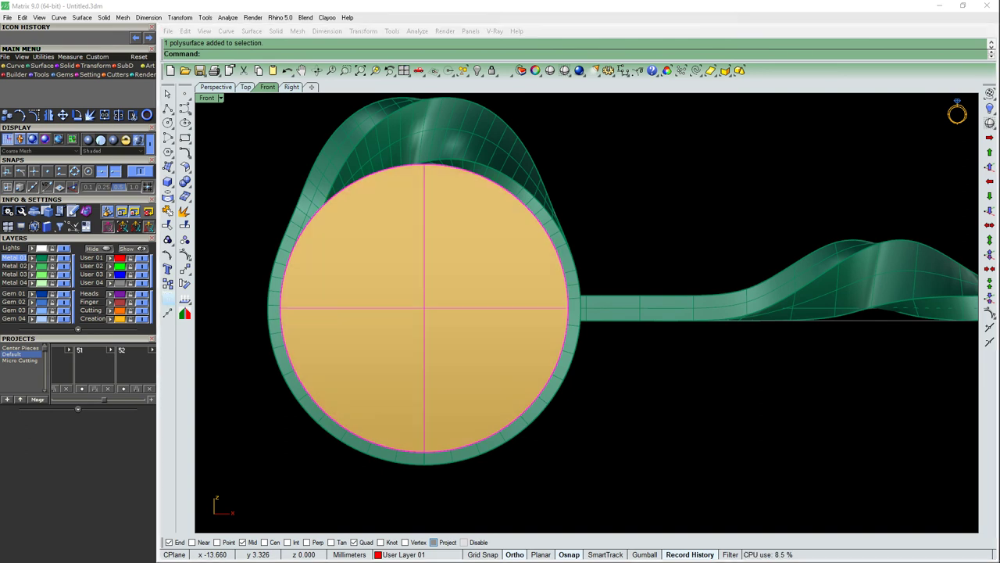
{"action": "type", "text": "LO"}
{"action": "key", "text": "Escape"}
{"action": "key", "text": "ctrl+alt+w"}
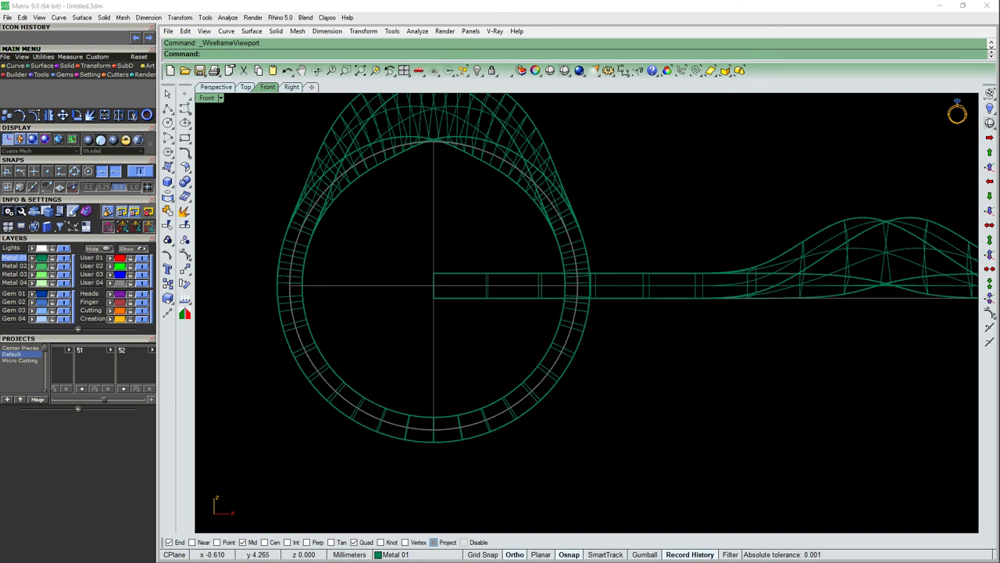
Step: Move the band curves, minus the right-end bar, up 0.75 mm, comparing with undo and redo
{"action": "scroll", "coordinate": [587, 312], "scroll_direction": "down", "scroll_amount": 4}
{"action": "scroll", "coordinate": [587, 313], "scroll_direction": "up", "scroll_amount": 2}
{"action": "type", "text": "C"}
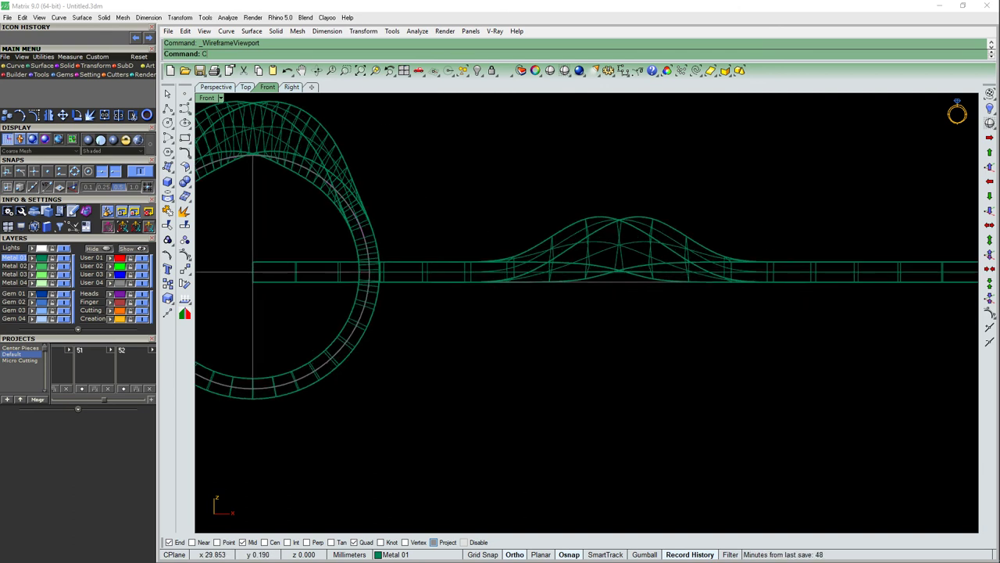
{"action": "key", "text": "Return"}
{"action": "left_click", "coordinate": [875, 272], "text": "ctrl"}
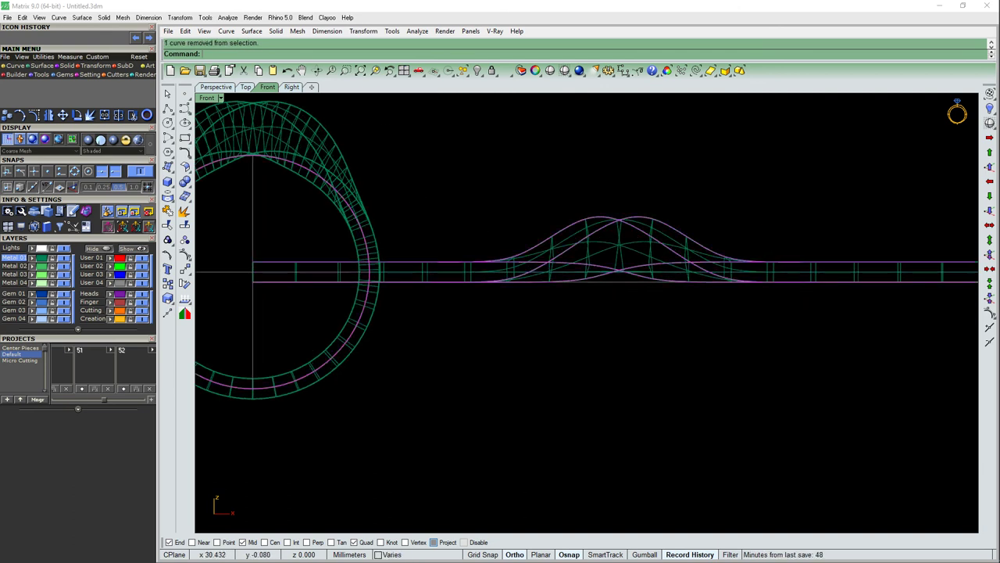
{"action": "scroll", "coordinate": [639, 274], "scroll_direction": "down", "scroll_amount": 2}
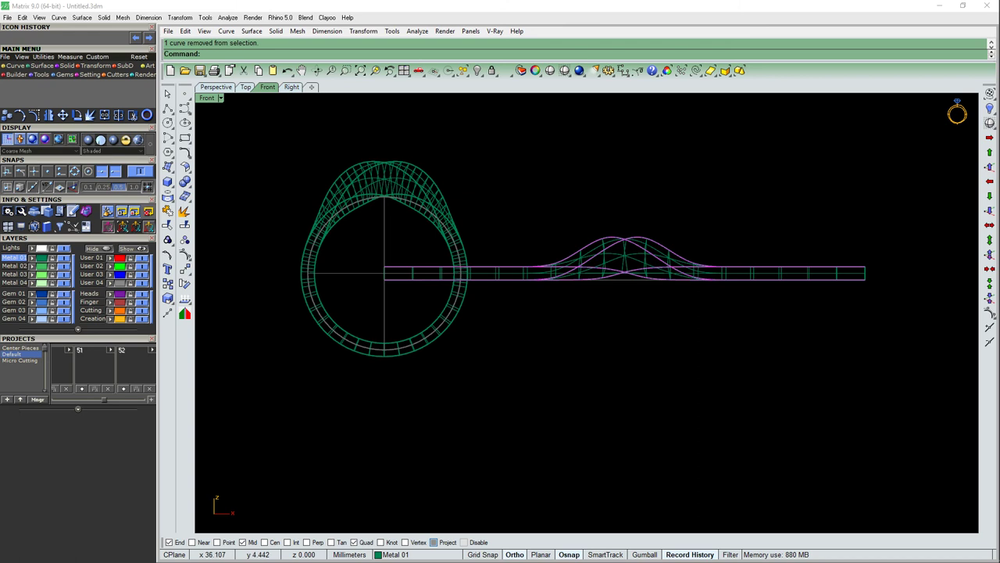
{"action": "scroll", "coordinate": [715, 223], "scroll_direction": "up", "scroll_amount": 2}
{"action": "key", "text": "m"}
{"action": "key", "text": "Return"}
{"action": "left_click", "coordinate": [725, 218]}
{"action": "type", "text": "75"}
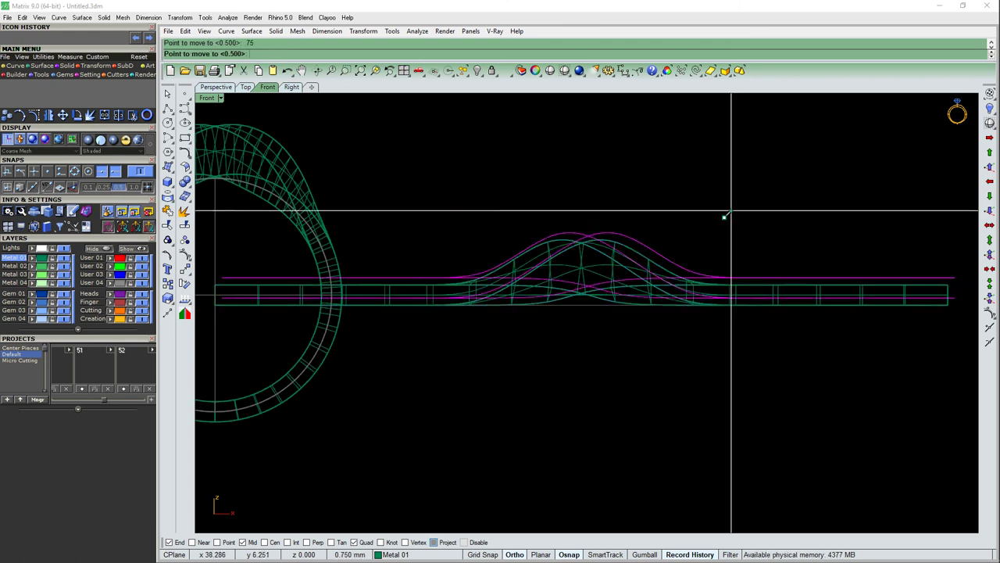
{"action": "left_click", "coordinate": [732, 215]}
{"action": "key", "text": "Left"}
{"action": "key", "text": "Left"}
{"action": "key", "text": "Left"}
{"action": "key", "text": "ctrl+z"}
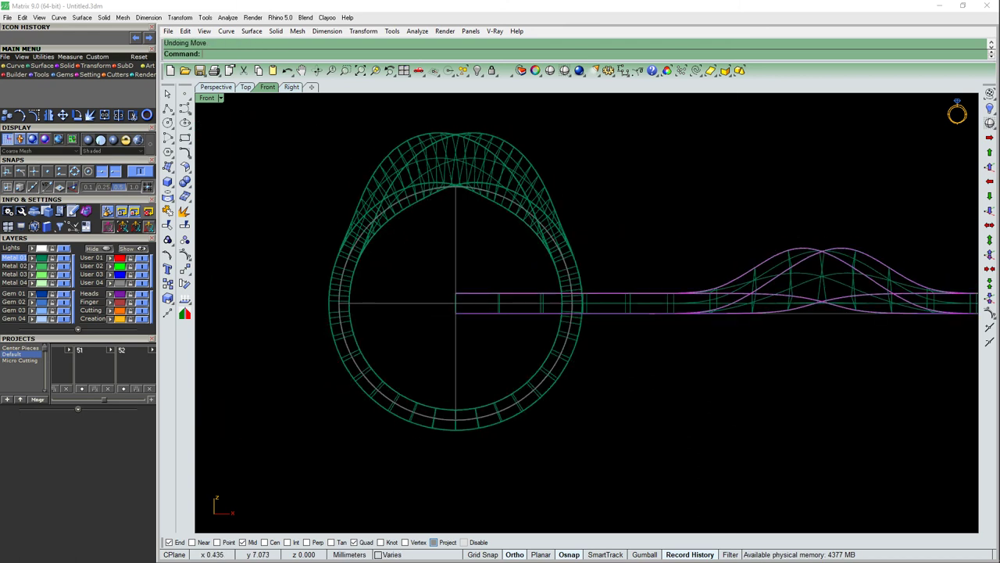
{"action": "key", "text": "ctrl+y"}
Step: Lock the straight band's curves and surfaces
{"action": "scroll", "coordinate": [860, 282], "scroll_direction": "up", "scroll_amount": 3}
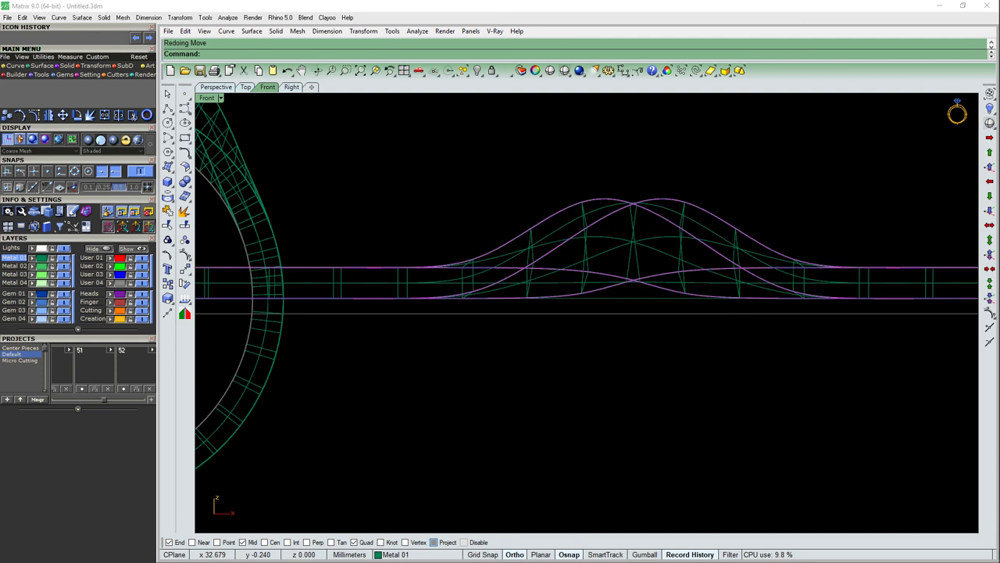
{"action": "key", "text": "Escape"}
{"action": "key", "text": "ctrl+a"}
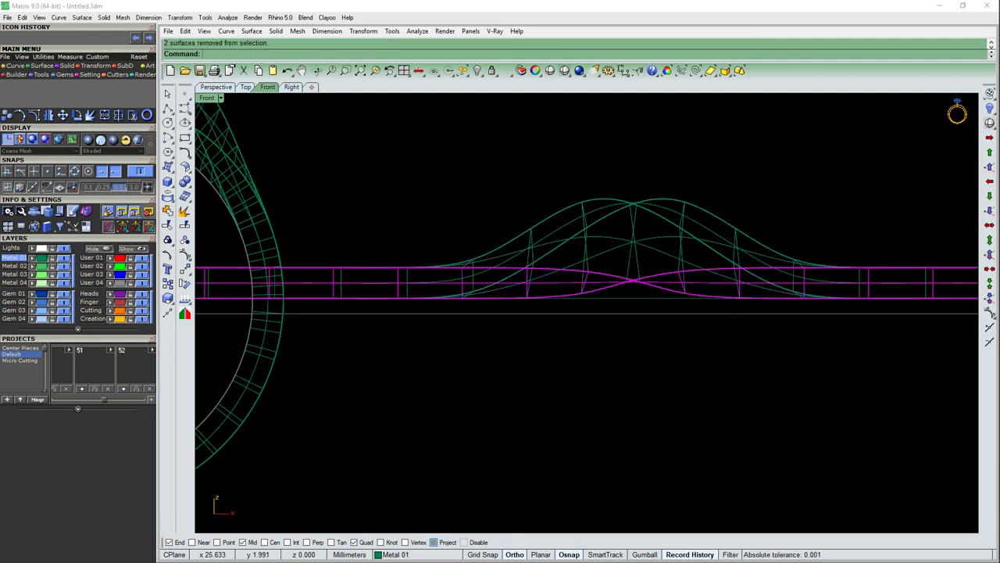
{"action": "scroll", "coordinate": [633, 265], "scroll_direction": "up", "scroll_amount": 2}
{"action": "key", "text": "Escape"}
{"action": "scroll", "coordinate": [586, 289], "scroll_direction": "down", "scroll_amount": 2}
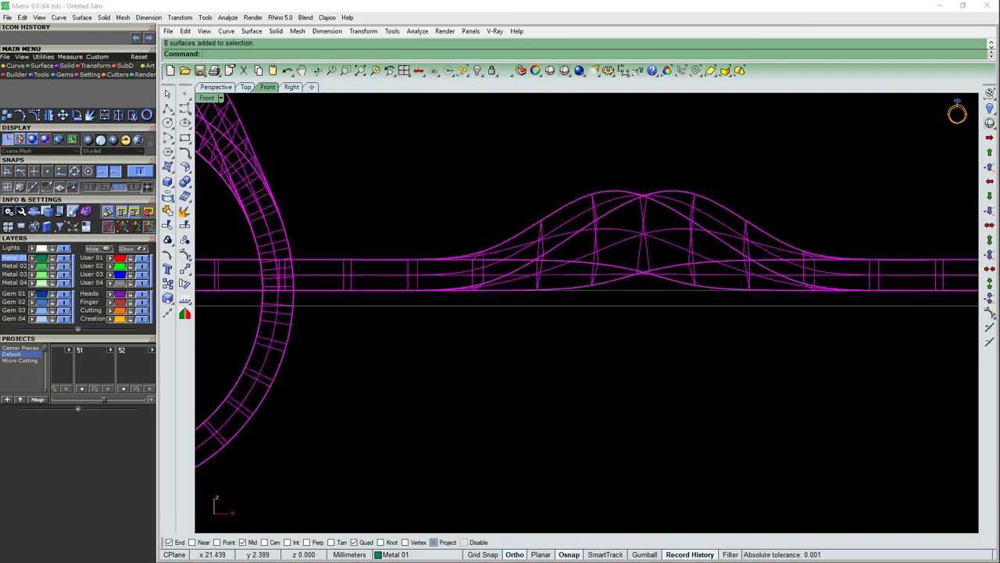
{"action": "type", "text": "Lock"}
{"action": "key", "text": "Return"}
Step: Show the rail curves' control points and nudge two selected points up, then back down
{"action": "type", "text": "LO"}
{"action": "scroll", "coordinate": [708, 248], "scroll_direction": "up", "scroll_amount": 2}
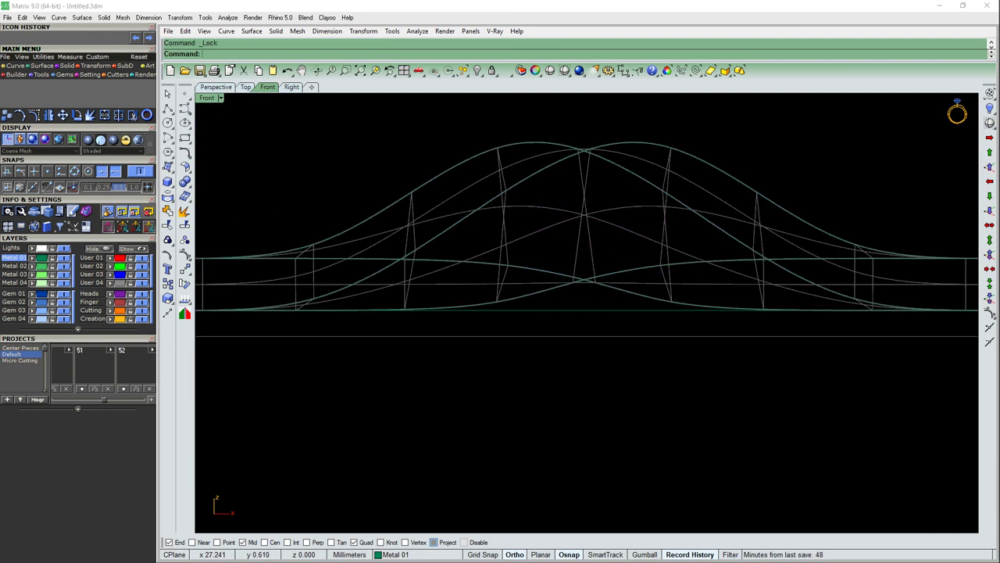
{"action": "key", "text": "ctrl+a"}
{"action": "key", "text": "F10"}
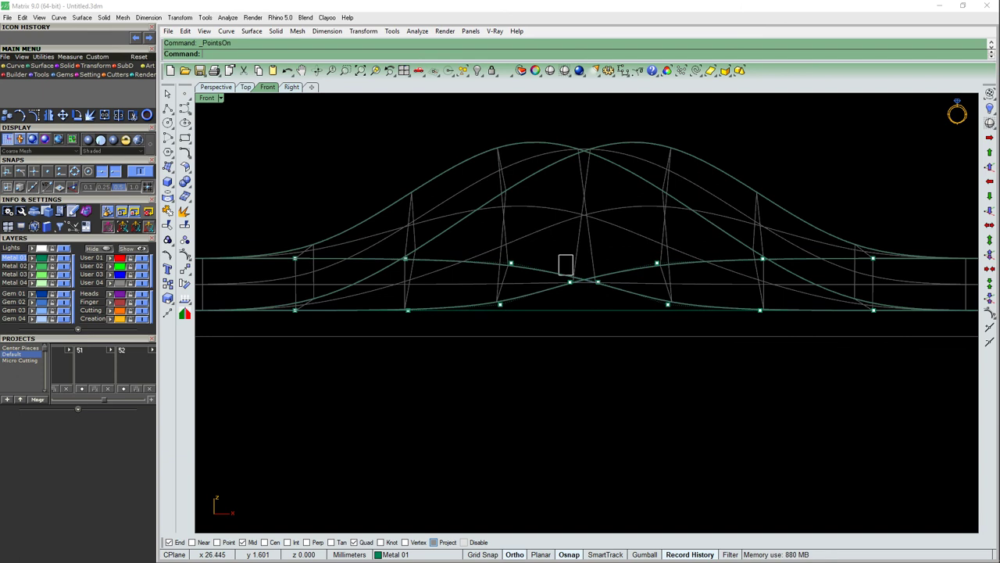
{"action": "left_click_drag", "start_coordinate": [562, 270], "coordinate": [605, 288]}
{"action": "right_click_drag", "start_coordinate": [605, 287], "coordinate": [646, 266]}
{"action": "scroll", "coordinate": [422, 313], "scroll_direction": "up", "scroll_amount": 3}
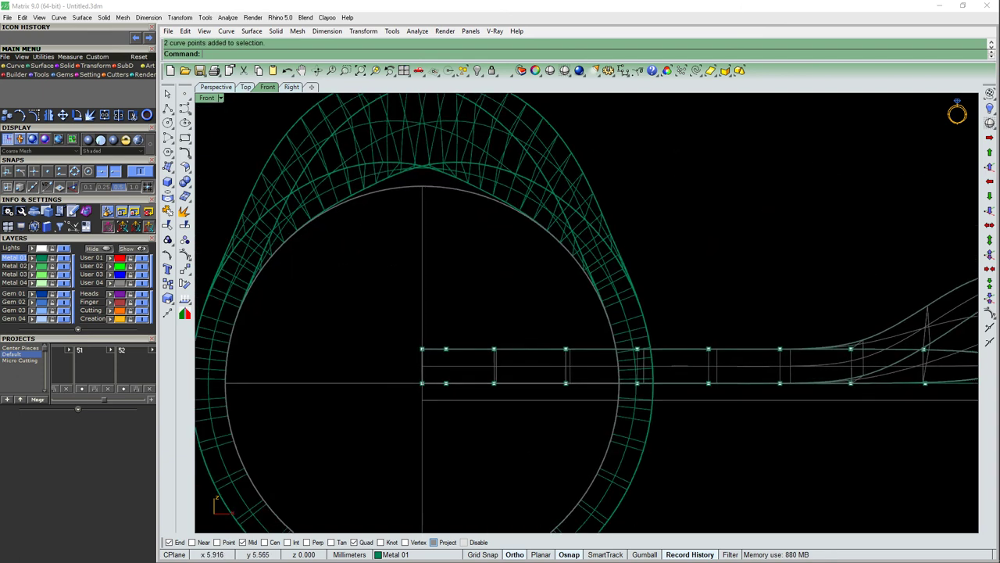
{"action": "scroll", "coordinate": [465, 256], "scroll_direction": "down", "scroll_amount": 3}
{"action": "key", "text": "alt+Up"}
{"action": "key", "text": "alt+Up"}
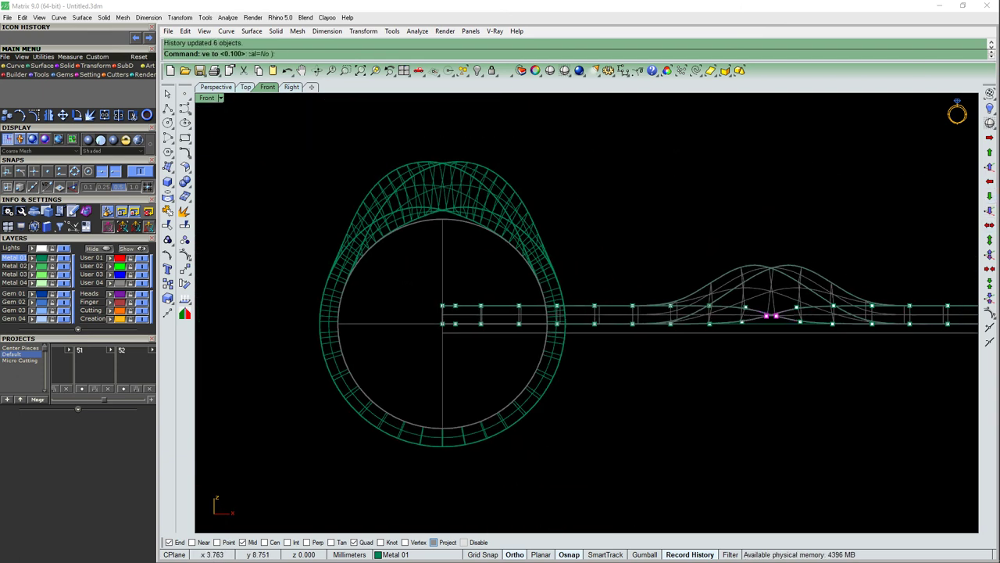
{"action": "key", "text": "alt+Down"}
{"action": "key", "text": "alt+Down"}
Step: Add another bottom-rail control point and nudge the selection down
{"action": "scroll", "coordinate": [759, 315], "scroll_direction": "up", "scroll_amount": 2}
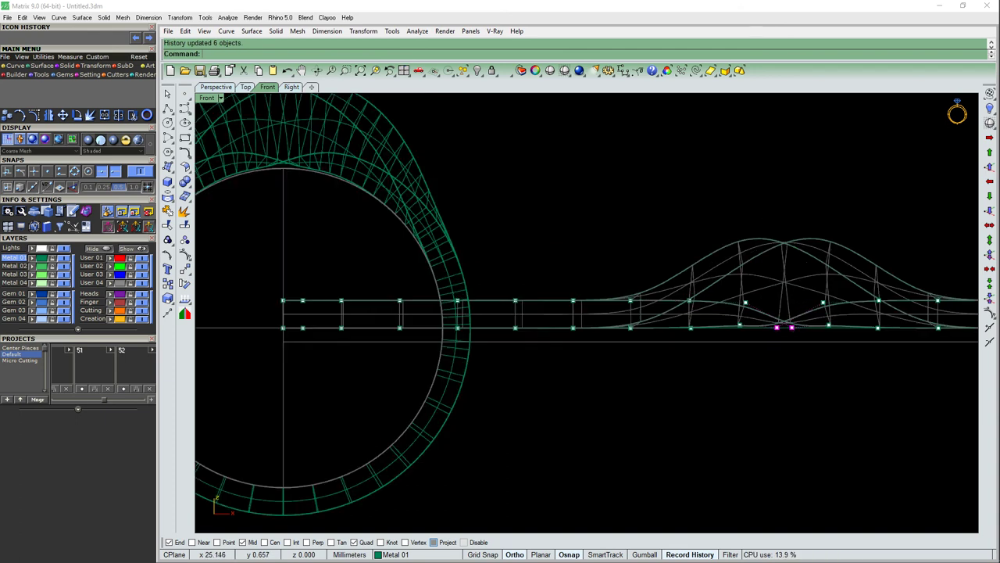
{"action": "scroll", "coordinate": [577, 460], "scroll_direction": "up", "scroll_amount": 1}
{"action": "scroll", "coordinate": [578, 460], "scroll_direction": "down", "scroll_amount": 2}
{"action": "scroll", "coordinate": [578, 461], "scroll_direction": "up", "scroll_amount": 1}
{"action": "scroll", "coordinate": [578, 460], "scroll_direction": "up", "scroll_amount": 2}
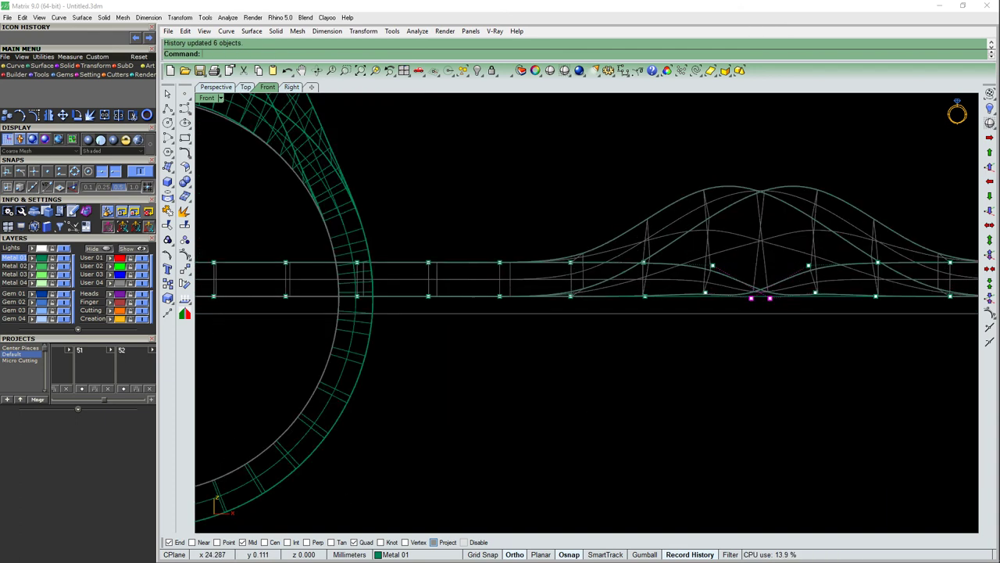
{"action": "left_click", "coordinate": [705, 292]}
{"action": "key", "text": "alt+Down"}
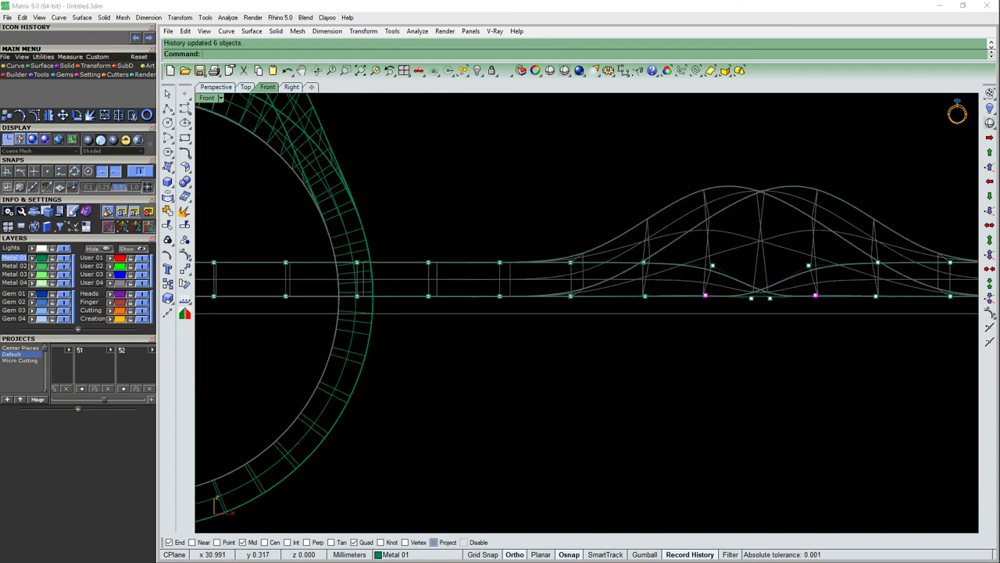
{"action": "scroll", "coordinate": [352, 297], "scroll_direction": "up", "scroll_amount": 3}
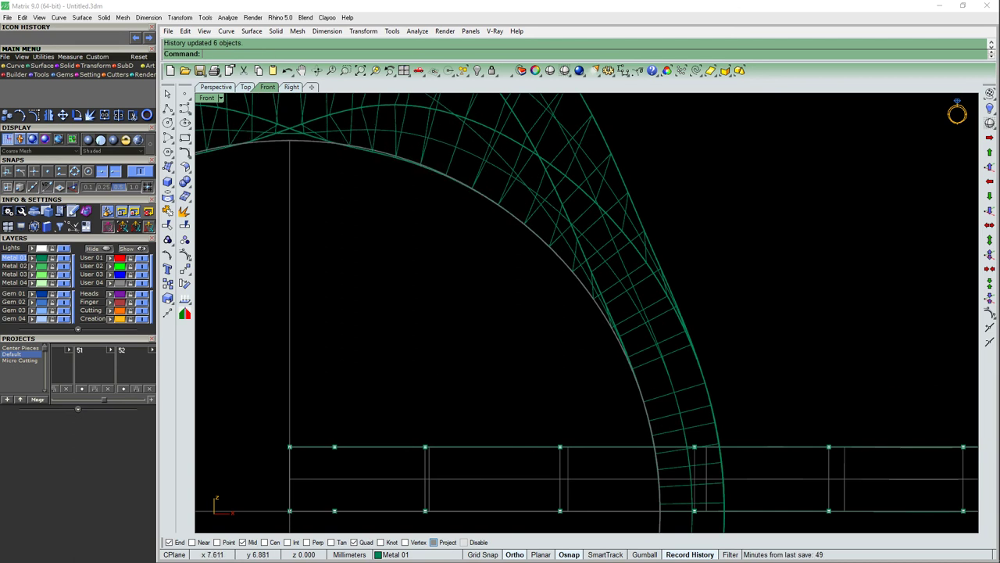
{"action": "key", "text": "Down"}
{"action": "key", "text": "Right"}
{"action": "key", "text": "Right"}
{"action": "key", "text": "Down"}
{"action": "key", "text": "Right"}
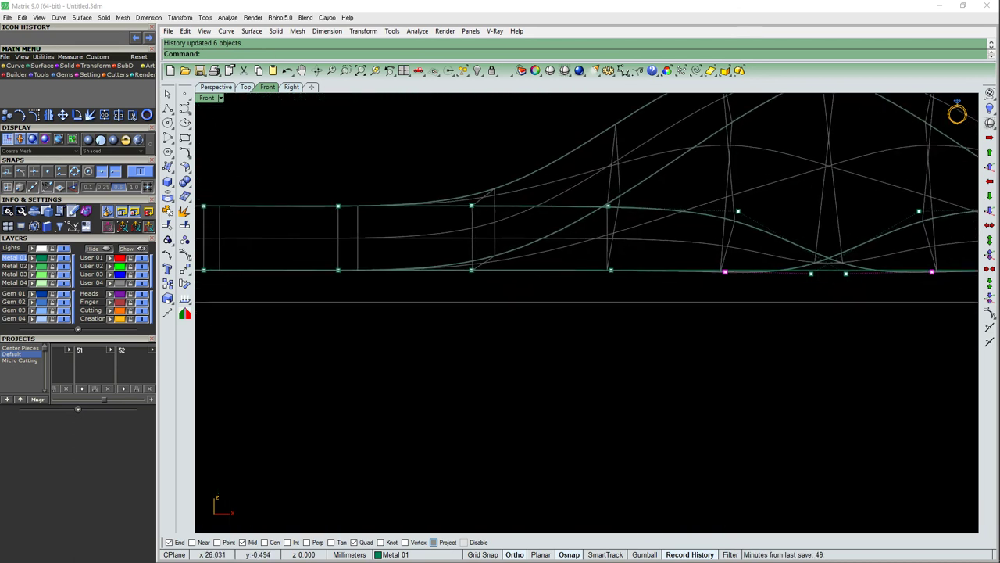
{"action": "scroll", "coordinate": [586, 313], "scroll_direction": "down", "scroll_amount": 3}
{"action": "type", "text": ".05"}
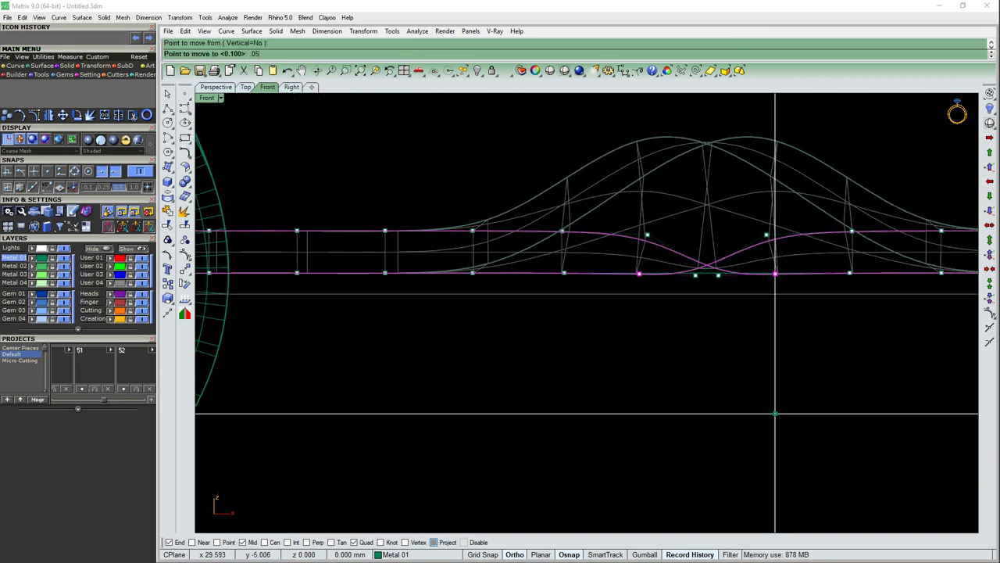
{"action": "key", "text": "Return"}
Step: Undo the last rail move and view the ring shaded
{"action": "scroll", "coordinate": [775, 414], "scroll_direction": "down", "scroll_amount": 3}
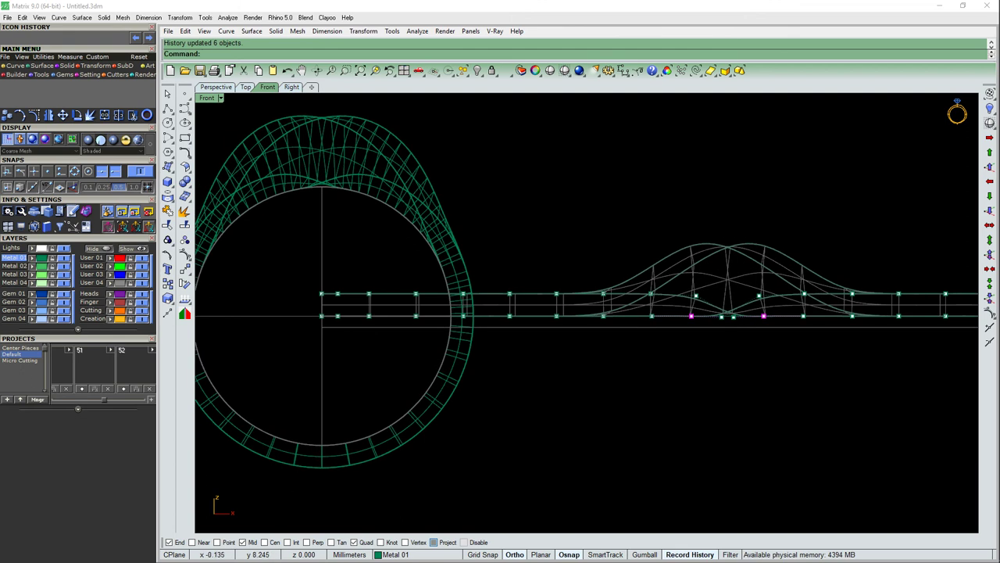
{"action": "scroll", "coordinate": [880, 356], "scroll_direction": "up", "scroll_amount": 3}
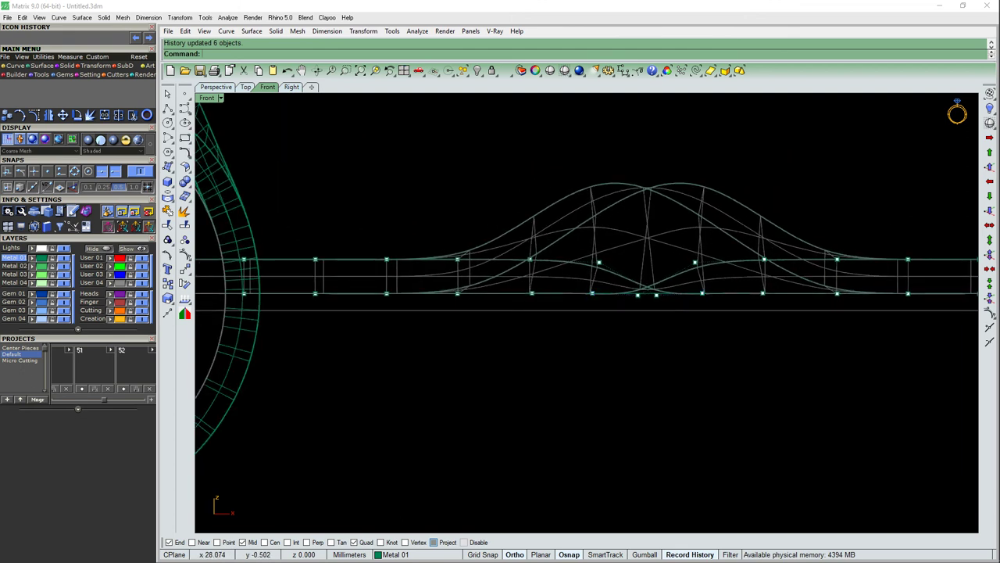
{"action": "key", "text": "ctrl+z"}
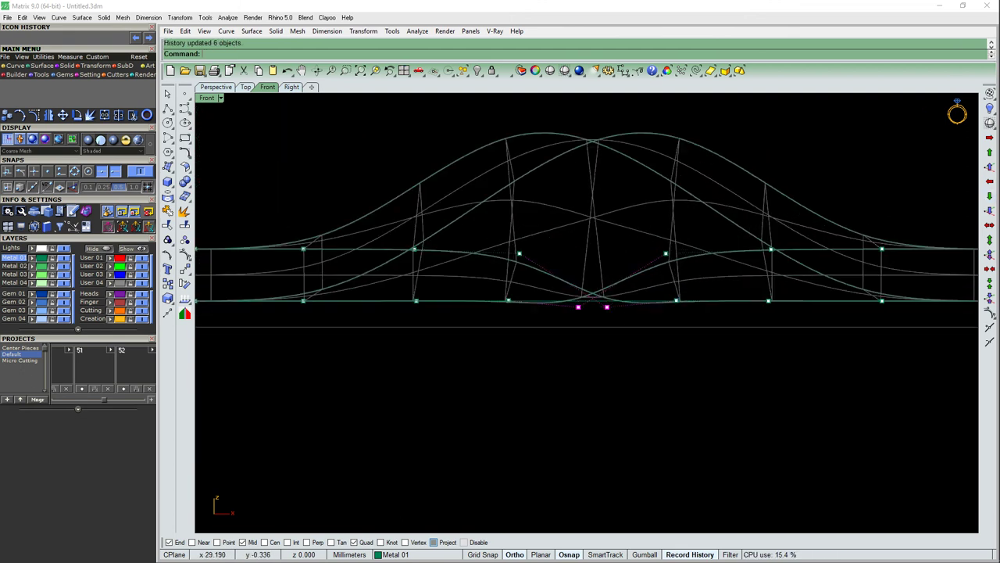
{"action": "scroll", "coordinate": [688, 293], "scroll_direction": "down", "scroll_amount": 4}
{"action": "scroll", "coordinate": [661, 297], "scroll_direction": "up", "scroll_amount": 3}
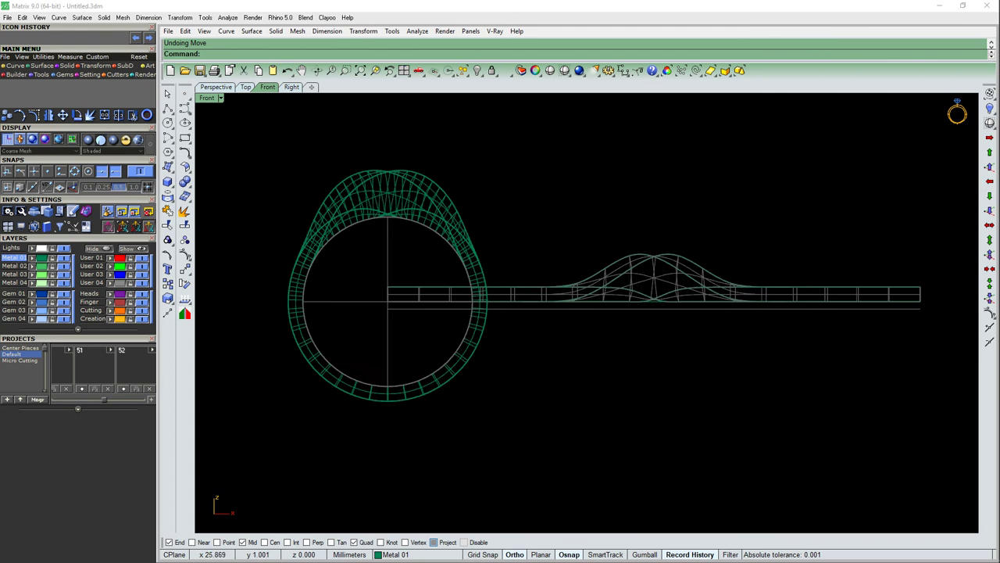
{"action": "key", "text": "ctrl+alt+s"}
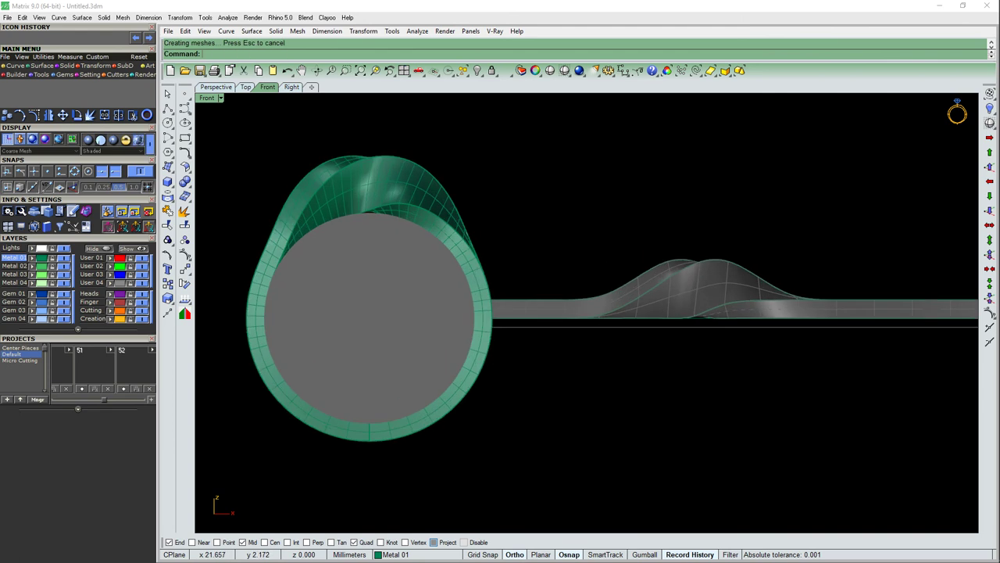
Step: Show both rail curves' control points in wireframe and raise them 0.1
{"action": "left_click", "coordinate": [670, 279]}
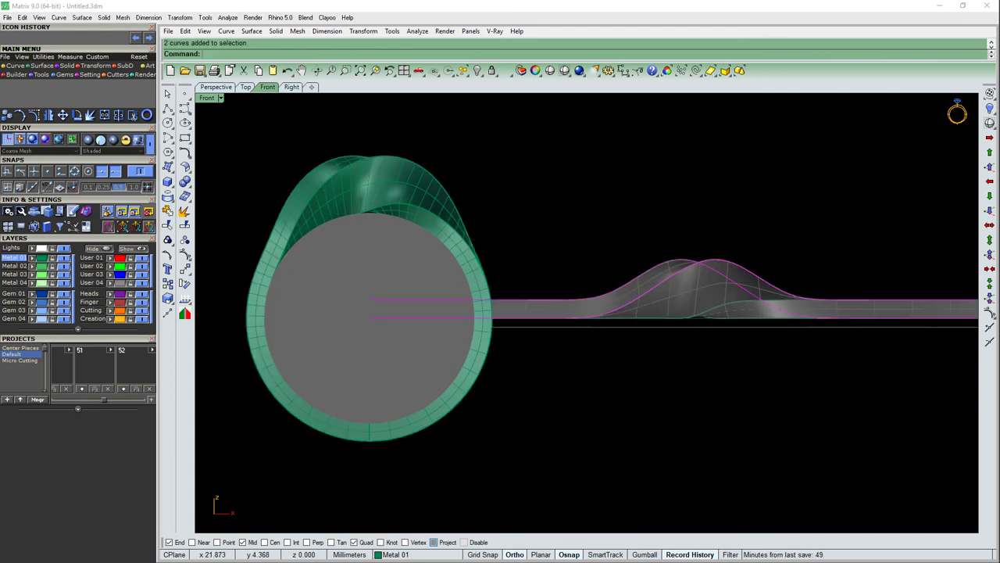
{"action": "key", "text": "F10"}
{"action": "key", "text": "ctrl+alt+w"}
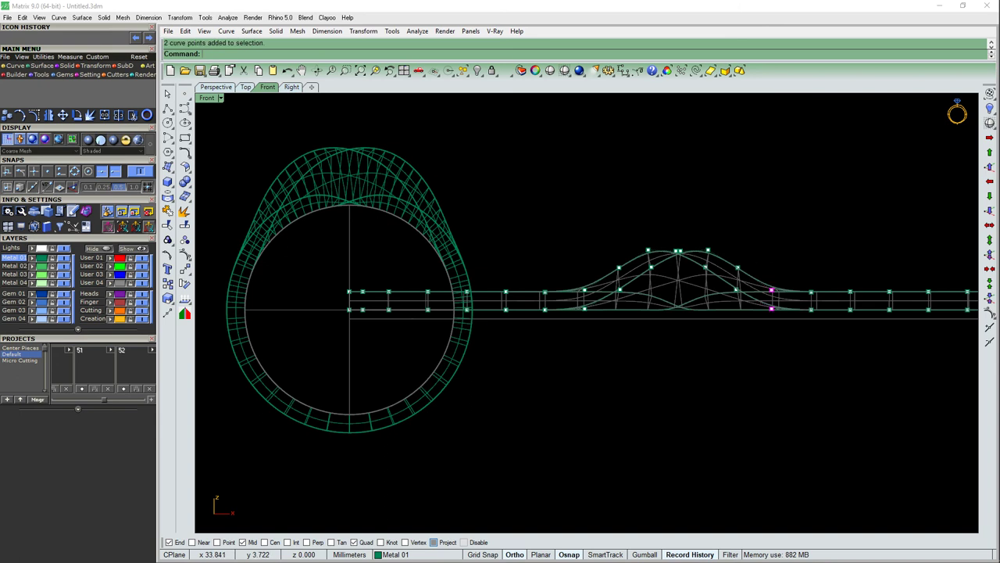
{"action": "left_click", "coordinate": [592, 212]}
{"action": "key", "text": "Return"}
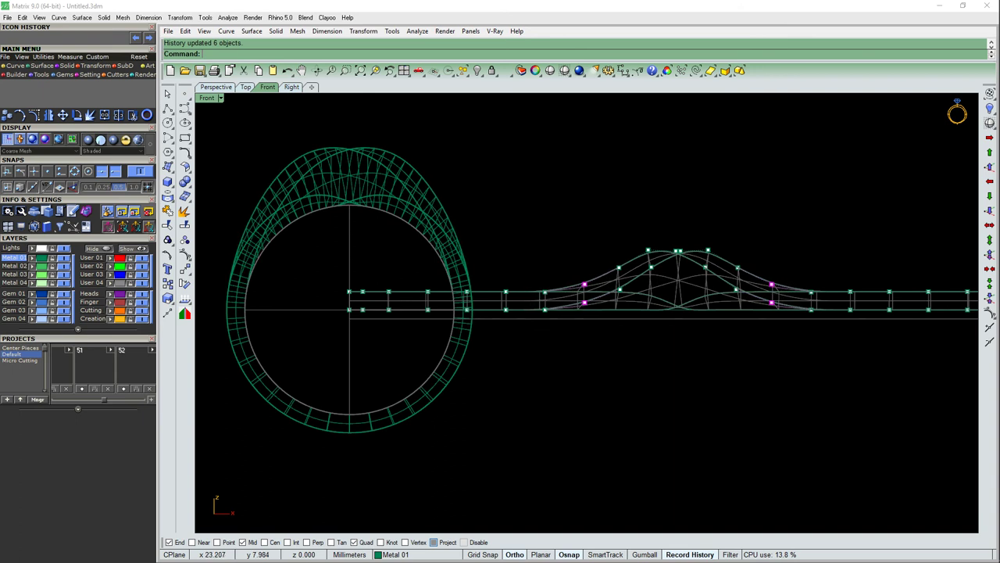
Step: Shade the ring and maximize the Front view
{"action": "key", "text": "Left"}
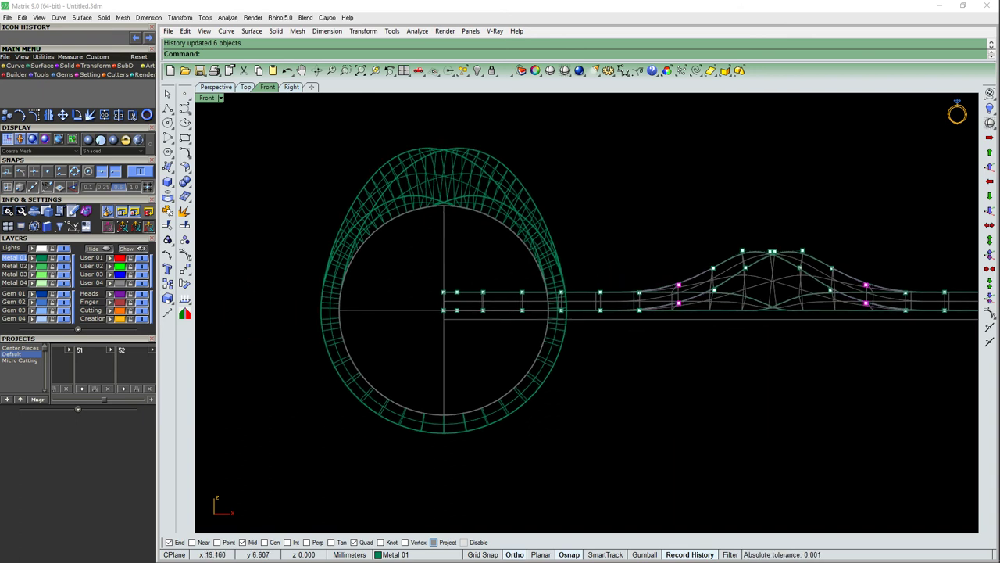
{"action": "key", "text": "Right"}
{"action": "key", "text": "Return"}
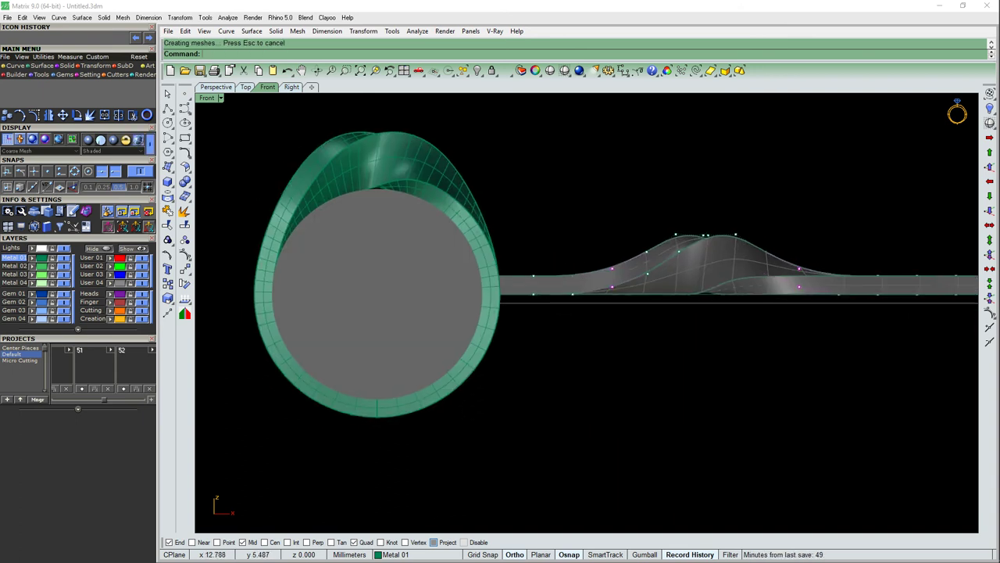
{"action": "key", "text": "ctrl+F1"}
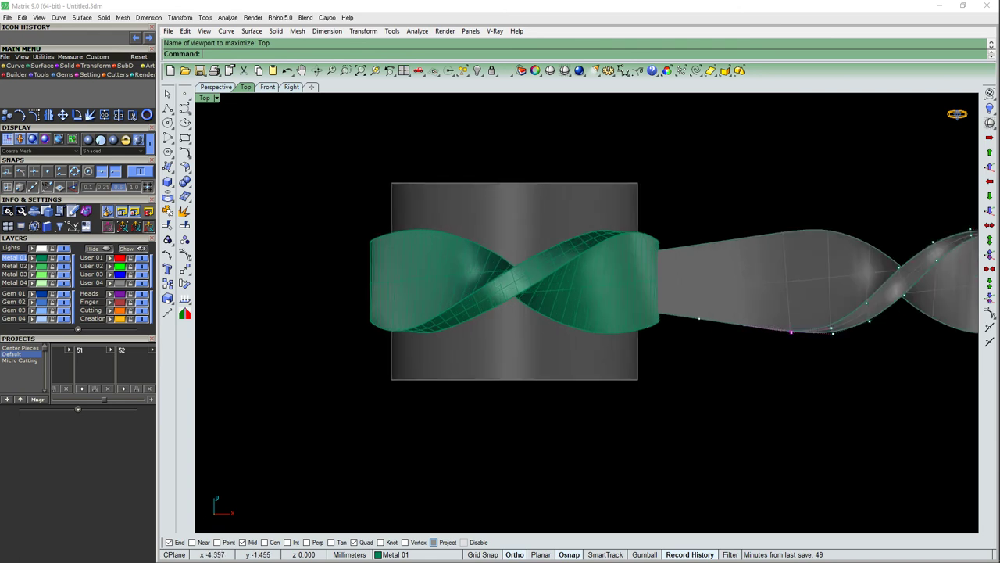
{"action": "key", "text": "ctrl+F2"}
Step: Apply plastic render, then remove the grey finger disc in the Front view
{"action": "left_click", "coordinate": [550, 70]}
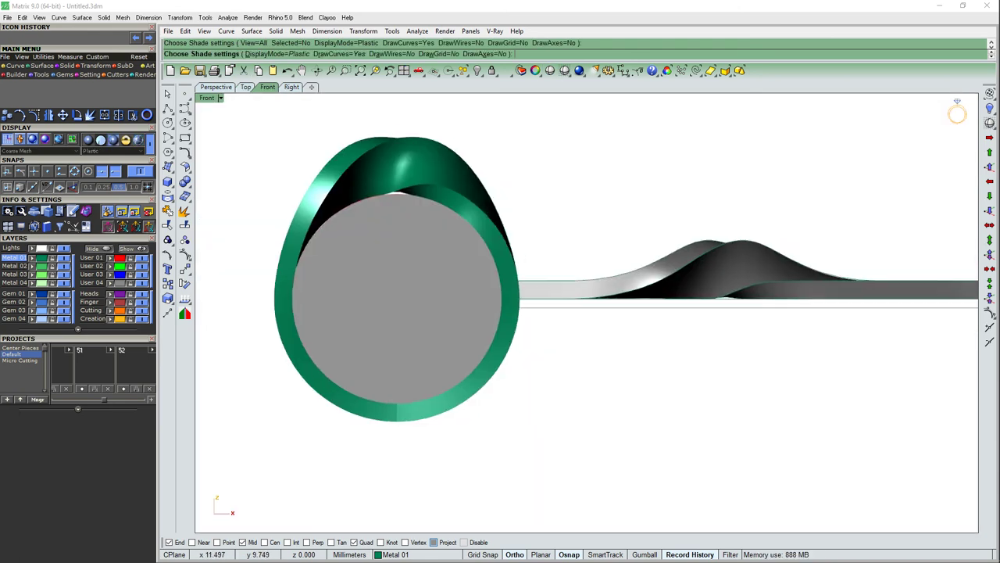
{"action": "key", "text": "ctrl+F2"}
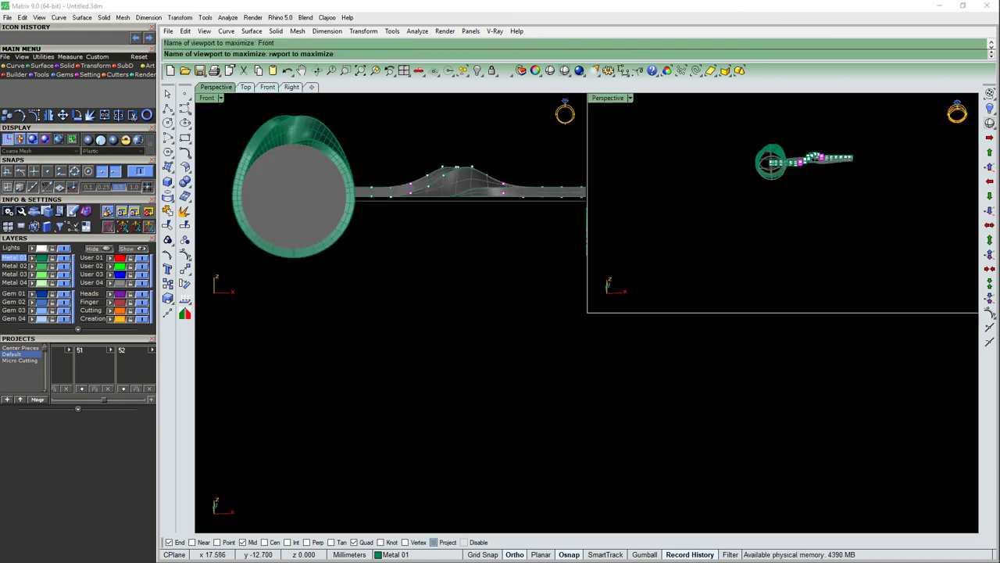
{"action": "type", "text": "U"}
{"action": "key", "text": "Return"}
{"action": "left_click", "coordinate": [390, 301]}
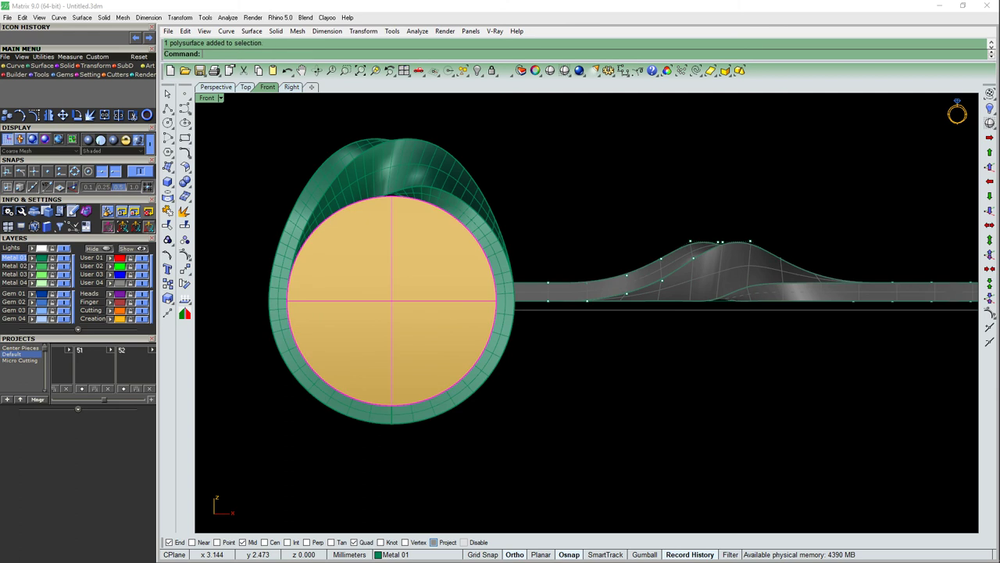
{"action": "key", "text": "Delete"}
Step: Maximize the Perspective view shaded and unlock the locked ring parts
{"action": "key", "text": "ctrl+F3"}
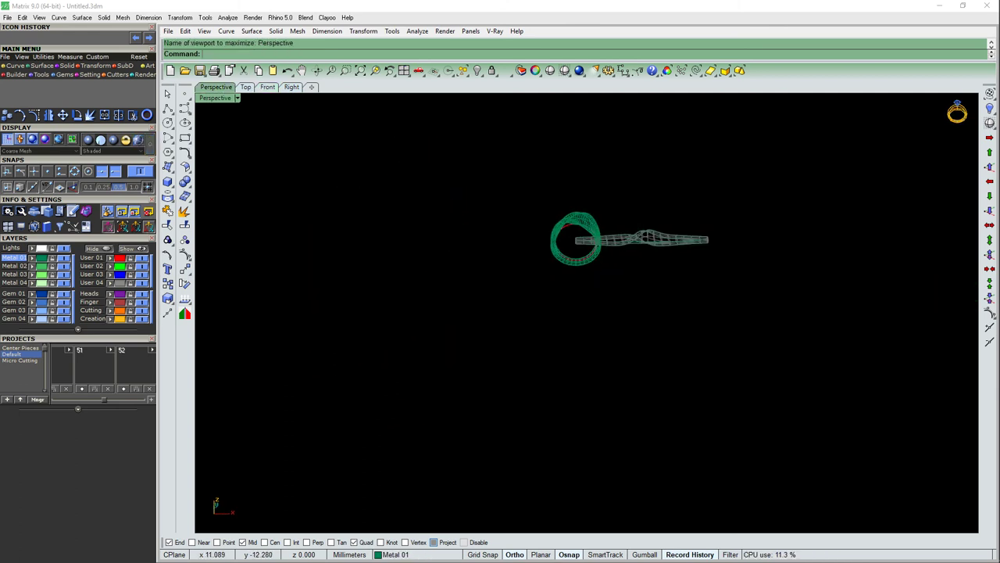
{"action": "type", "text": "WQ"}
{"action": "key", "text": "Return"}
{"action": "key", "text": "Return"}
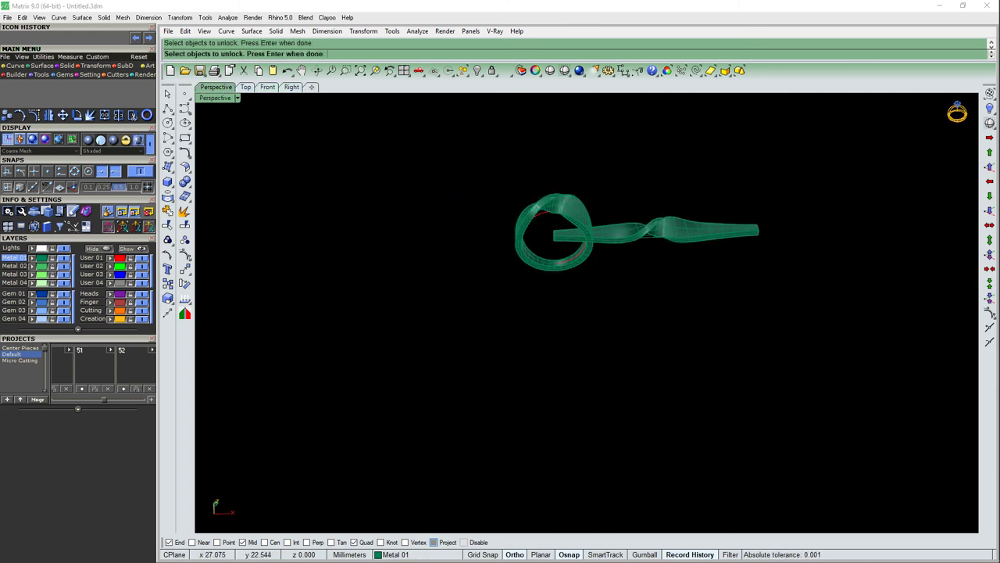
{"action": "key", "text": "Return"}
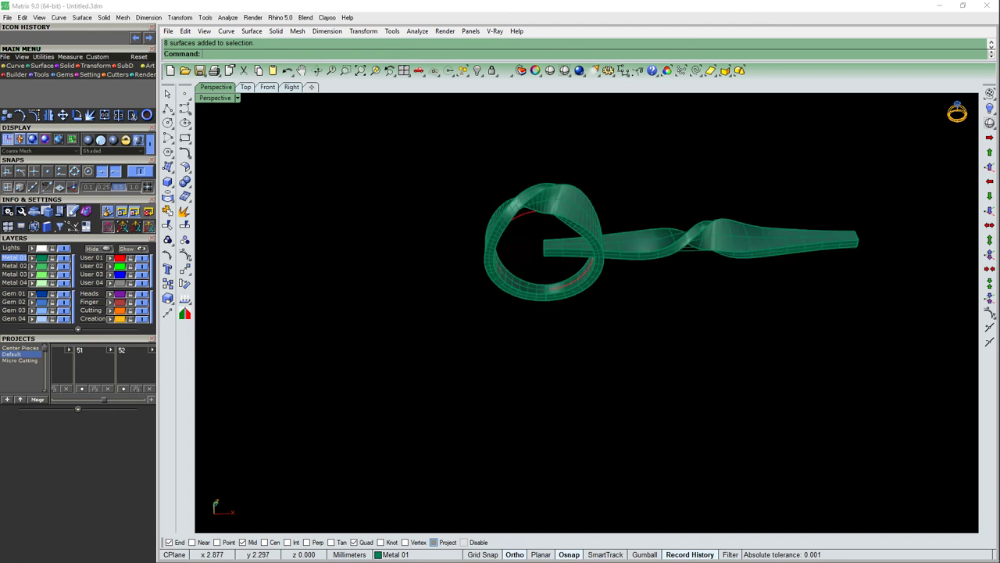
Step: Remove the straight flat band, leaving the green twisted ring in plastic render
{"action": "left_click", "coordinate": [766, 244]}
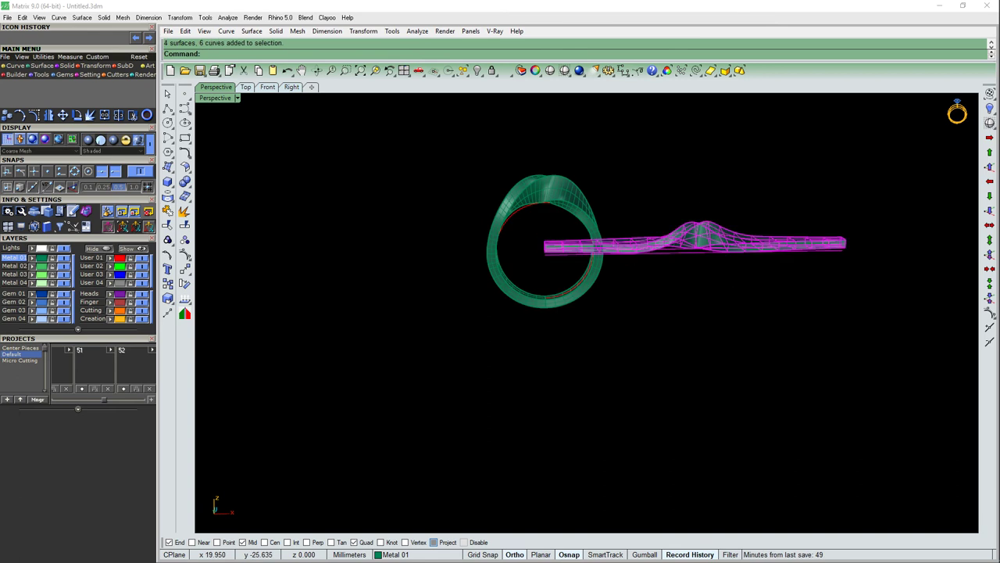
{"action": "key", "text": "Return"}
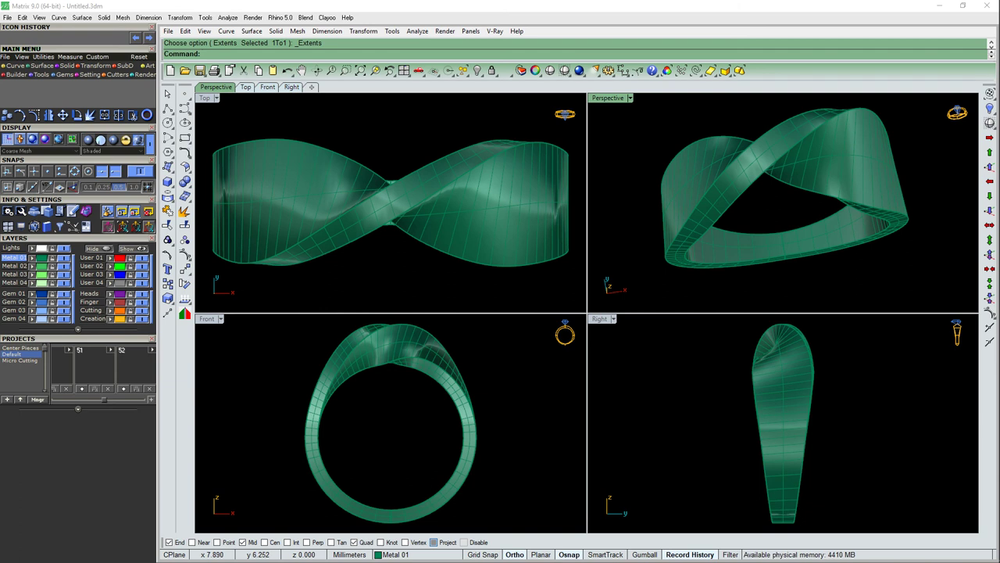
{"action": "left_click", "coordinate": [550, 70]}
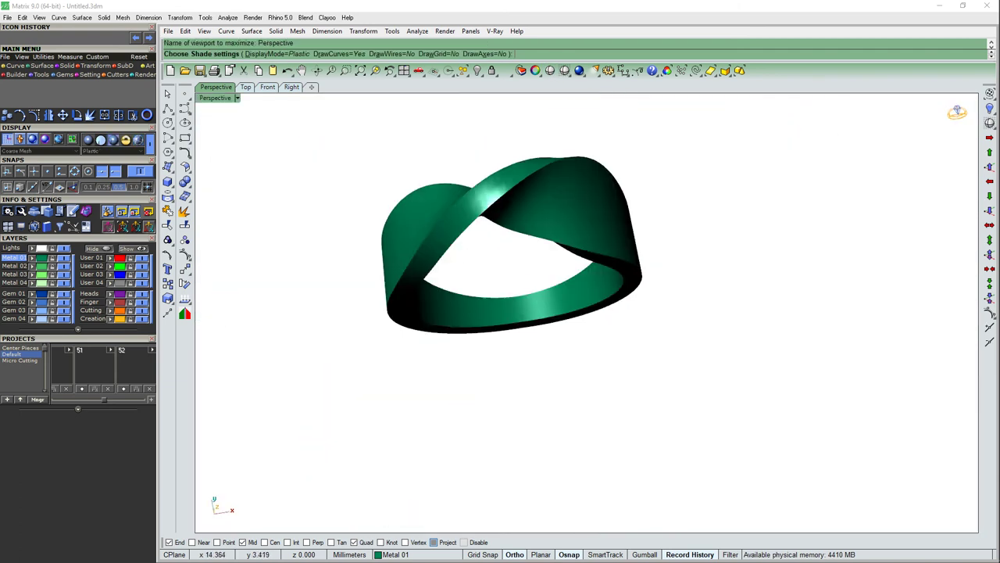